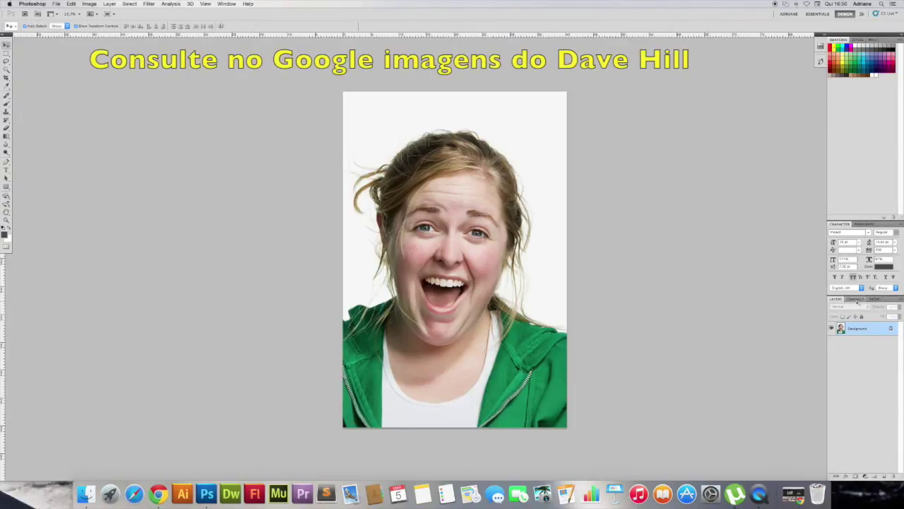
Duplicate the Blue channel into a Blue copy channel and bring up Levels on it.
left_click(857, 300)
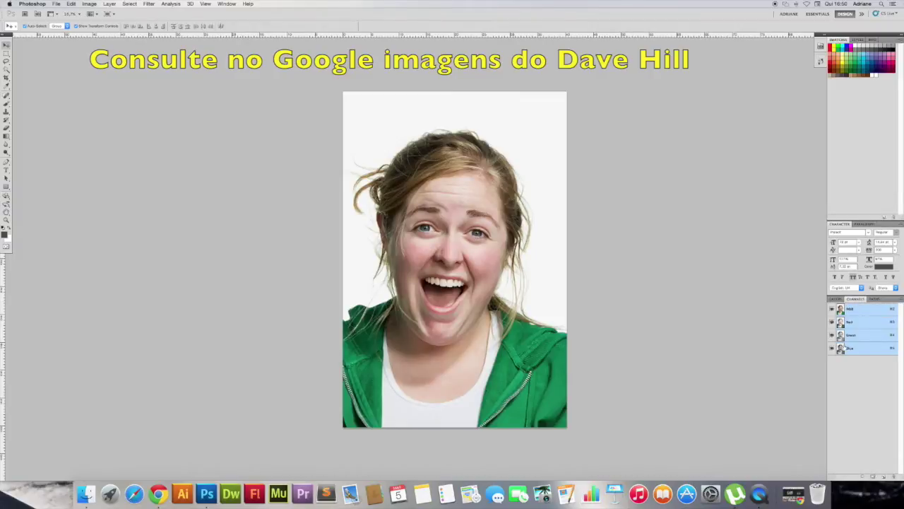
left_click(873, 353)
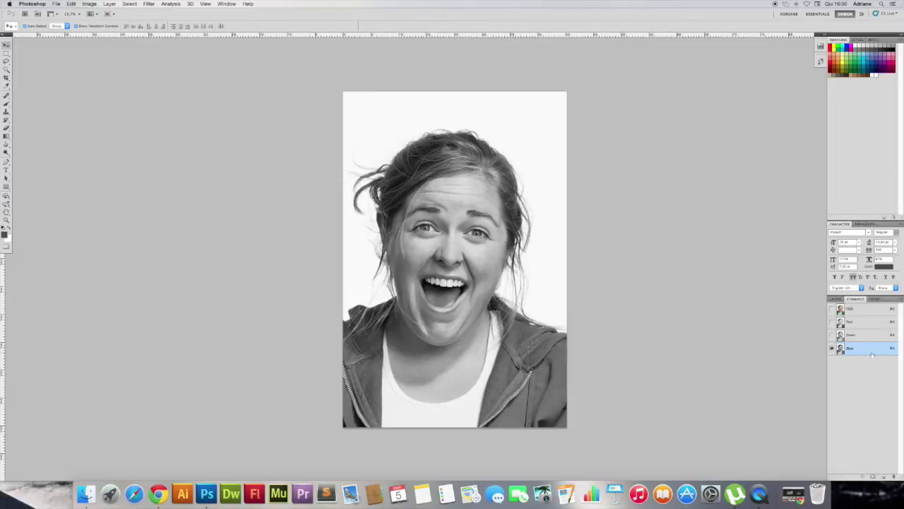
left_click_drag(872, 355, 867, 473)
left_click_drag(867, 472, 874, 475)
left_click(851, 311)
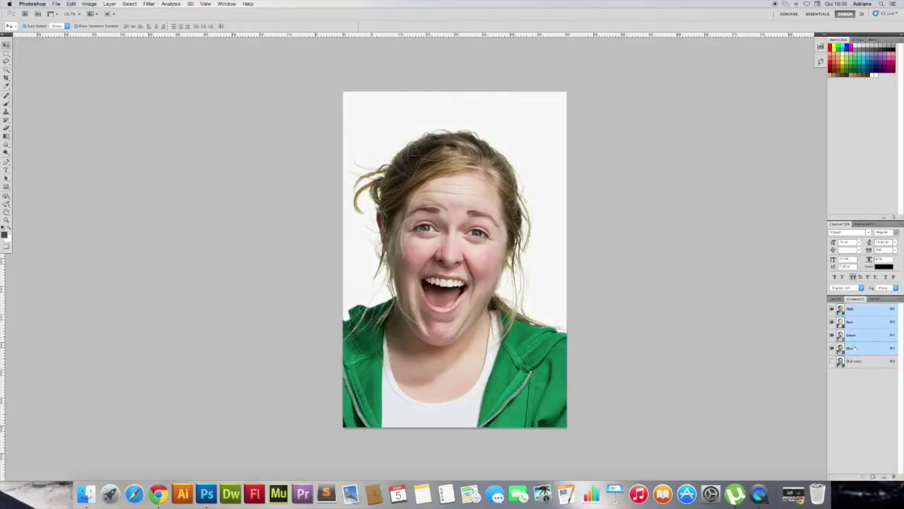
left_click(856, 361)
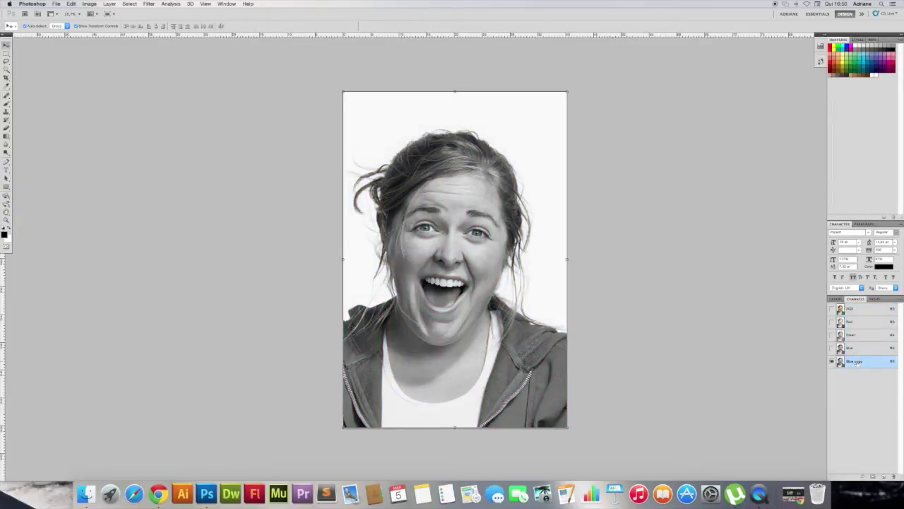
key("ctrl+l")
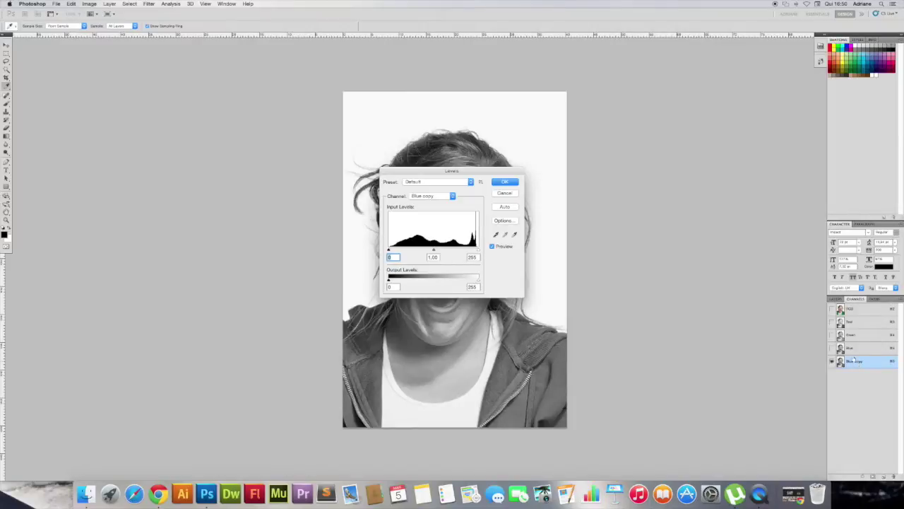
Apply Levels to Blue copy with the black input near 212, turning the figure near-black.
left_click(505, 192)
left_click(89, 3)
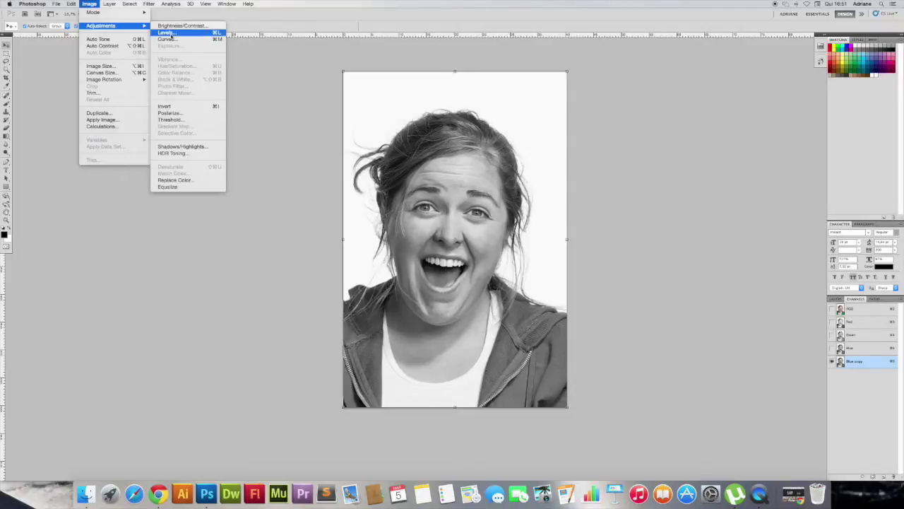
left_click(170, 35)
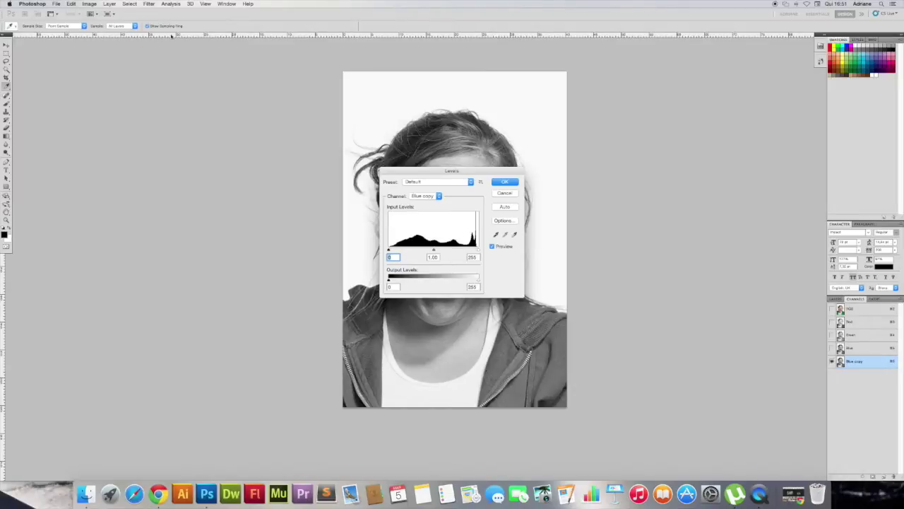
left_click_drag(448, 172, 295, 148)
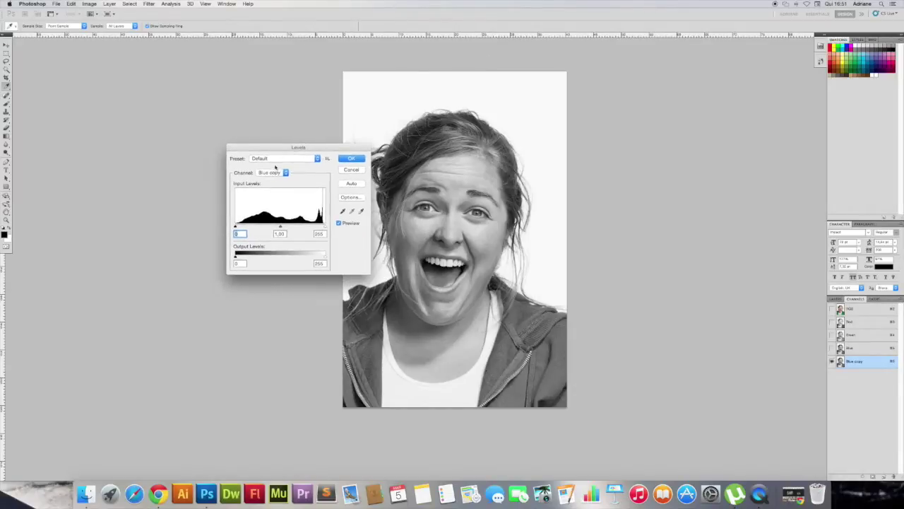
left_click_drag(236, 226, 315, 229)
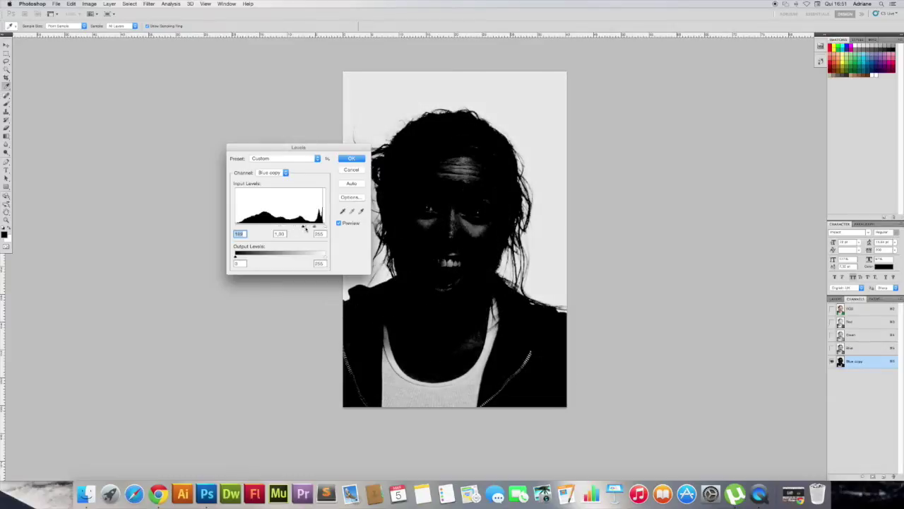
left_click_drag(315, 228, 310, 228)
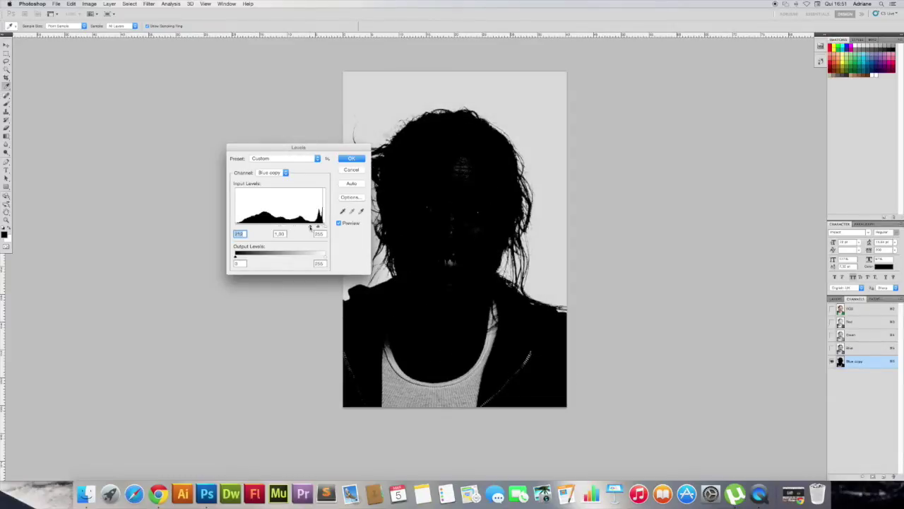
left_click(351, 158)
key("v")
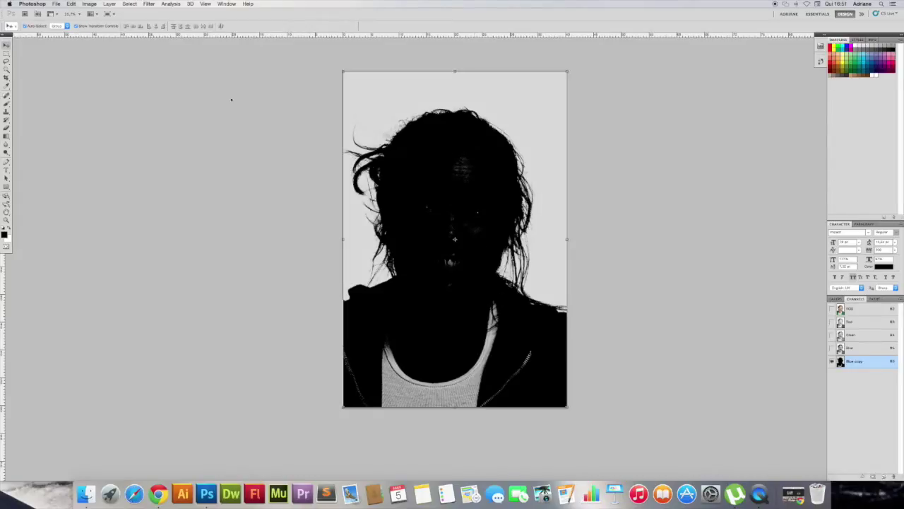
key("b")
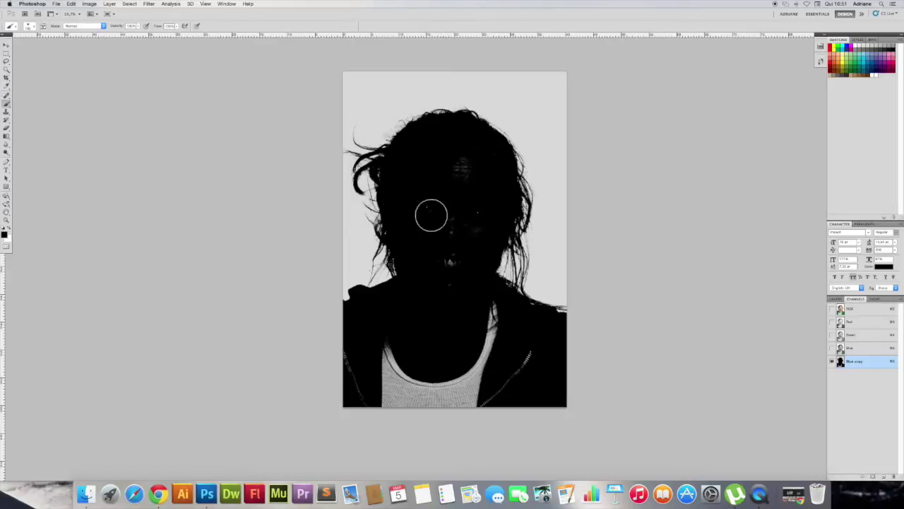
Brush the grey head, top and shoulder spots black, then set the Levels white input to 117.
mouse_move(477, 201)
left_mouse_down()
mouse_move(452, 277)
mouse_move(438, 382)
mouse_move(370, 374)
mouse_move(424, 397)
mouse_move(496, 351)
mouse_move(425, 385)
mouse_move(388, 357)
left_mouse_up()
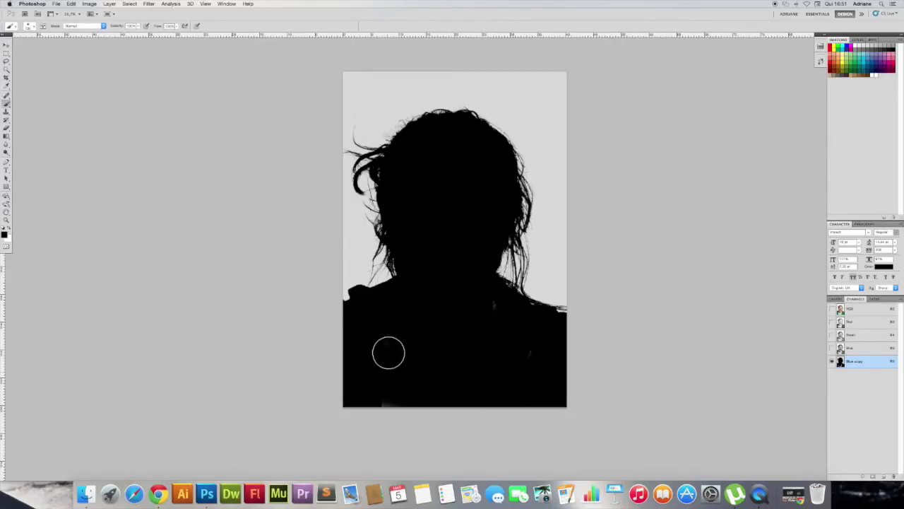
left_click_drag(534, 360, 501, 318)
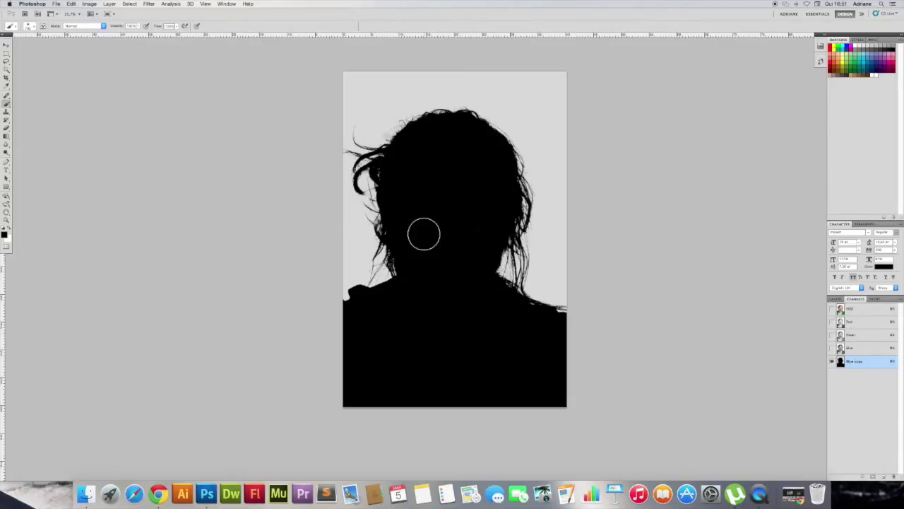
key("ctrl+l")
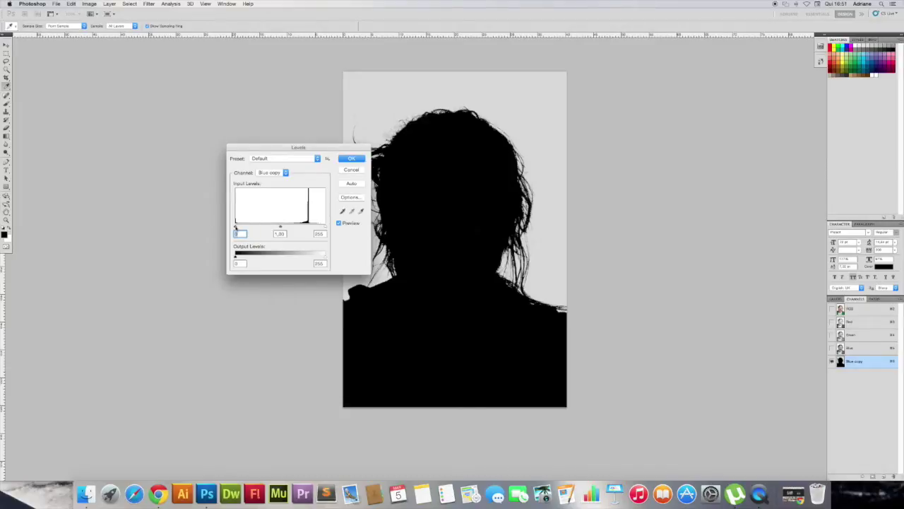
mouse_move(237, 228)
left_mouse_down()
mouse_move(283, 229)
mouse_move(236, 227)
left_mouse_up()
mouse_move(322, 227)
left_mouse_down()
mouse_move(262, 228)
mouse_move(277, 228)
left_mouse_up()
left_click(319, 234)
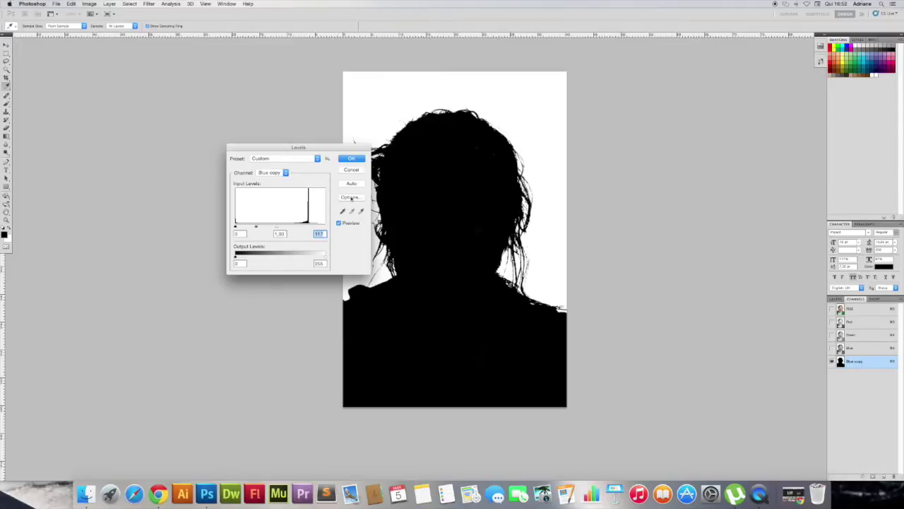
key("Return")
key("ctrl+plus")
key("ctrl+plus")
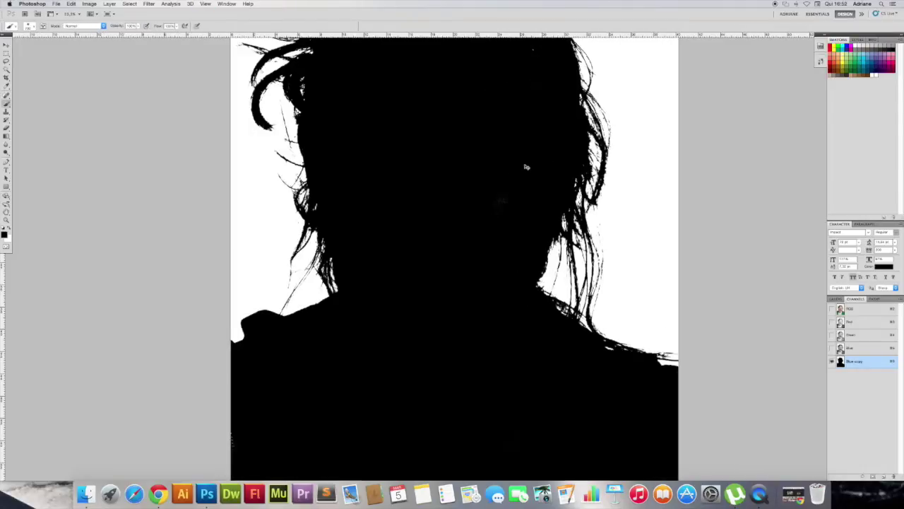
key("ctrl+minus")
key("ctrl+minus")
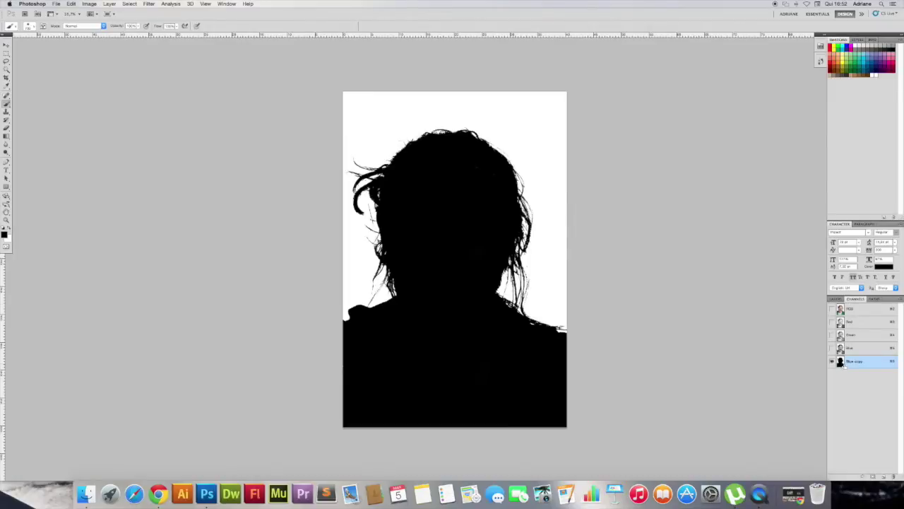
left_click(840, 362, "ctrl")
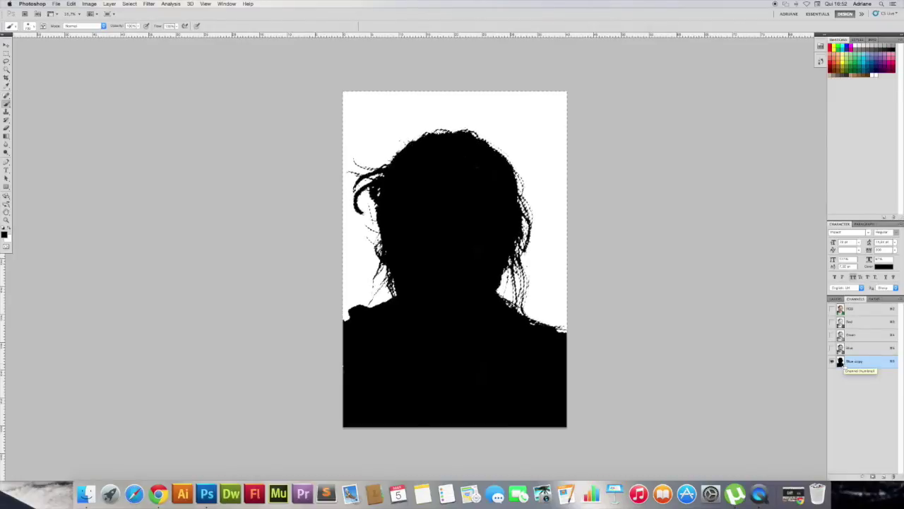
Deselect with Ctrl+D and return to the full-colour RGB composite channel.
key("ctrl+d")
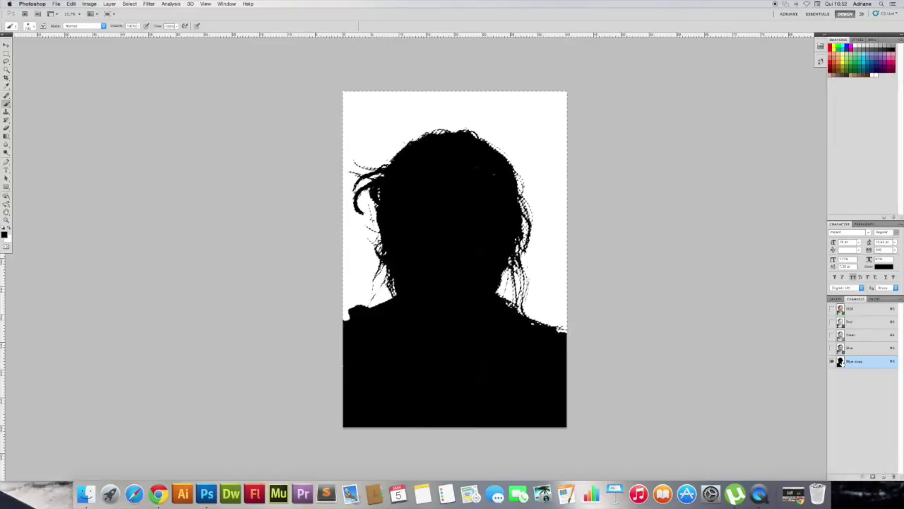
left_click(851, 311)
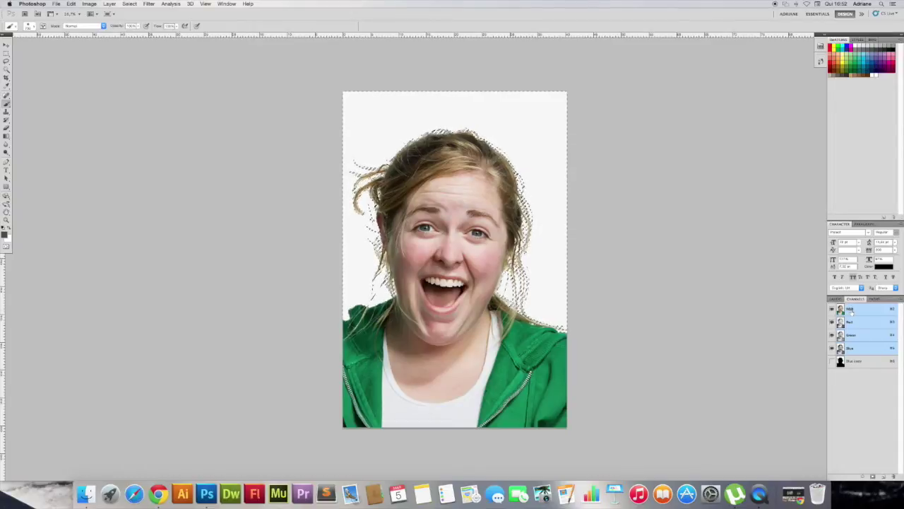
Unlock the Background layer into a regular Layer 0.
left_click(836, 298)
double_click(872, 330)
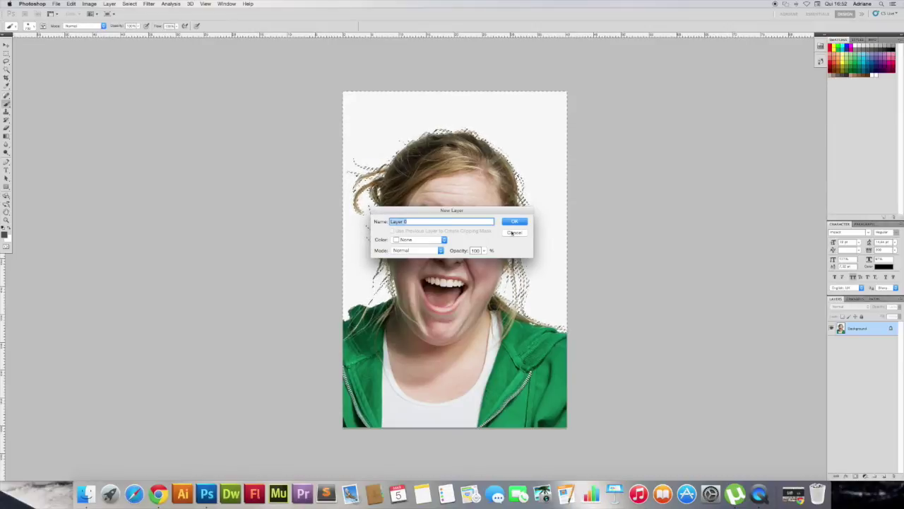
left_click(515, 221)
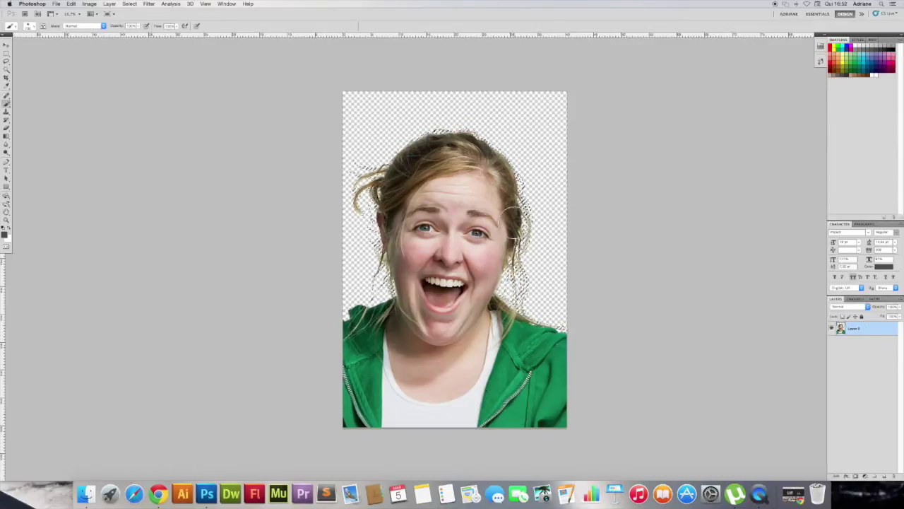
Zoom and scroll around the head to inspect the cut-out edges, then fit the whole image.
key("super+plus")
key("super+plus")
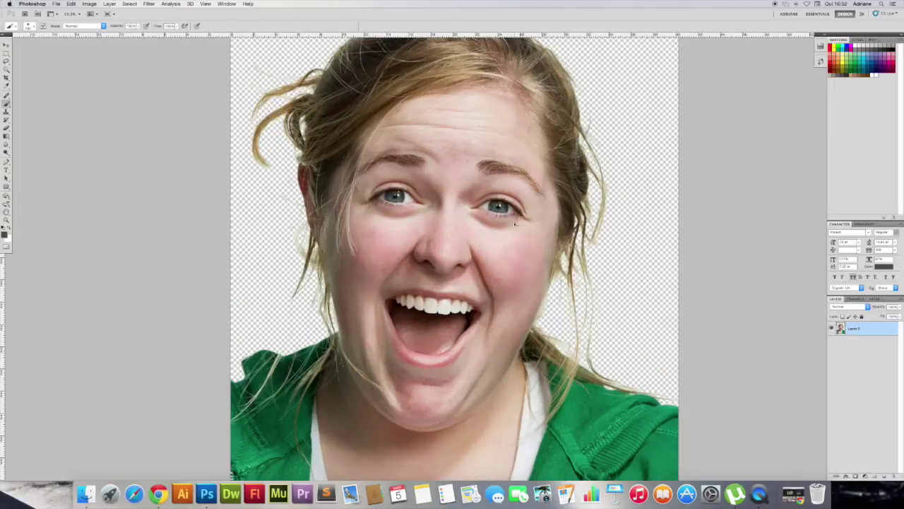
key("super+minus")
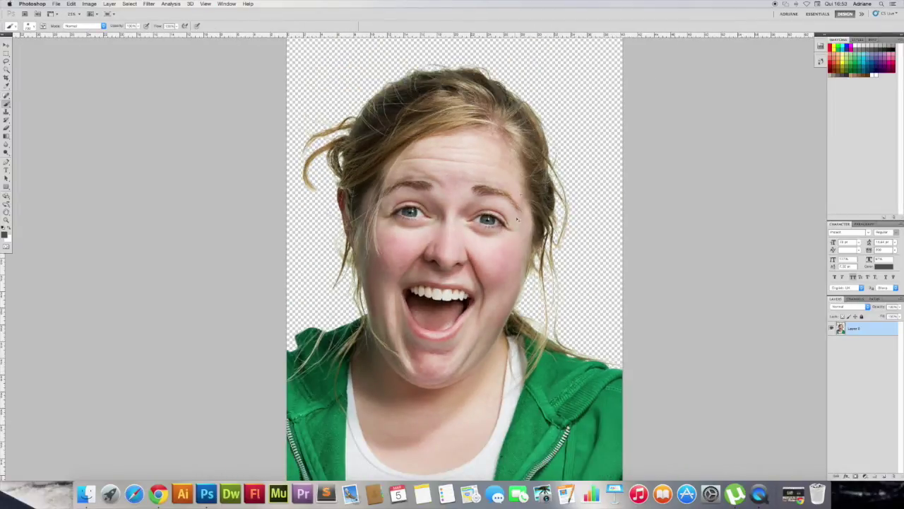
mouse_move(409, 94)
left_mouse_down()
mouse_move(410, 157)
mouse_move(337, 243)
left_mouse_up()
key("super+plus")
key("super+plus")
scroll(400, 253, "down", 5)
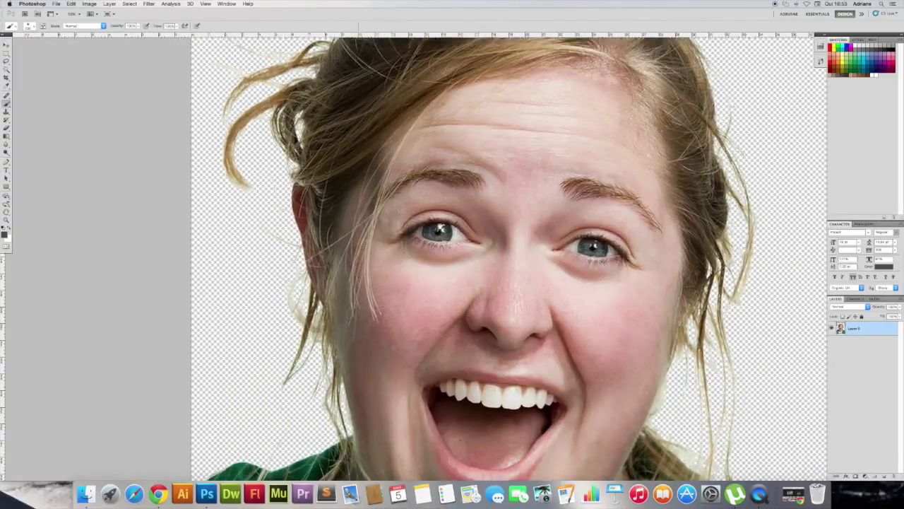
scroll(400, 254, "down", 3)
scroll(400, 254, "down", 2)
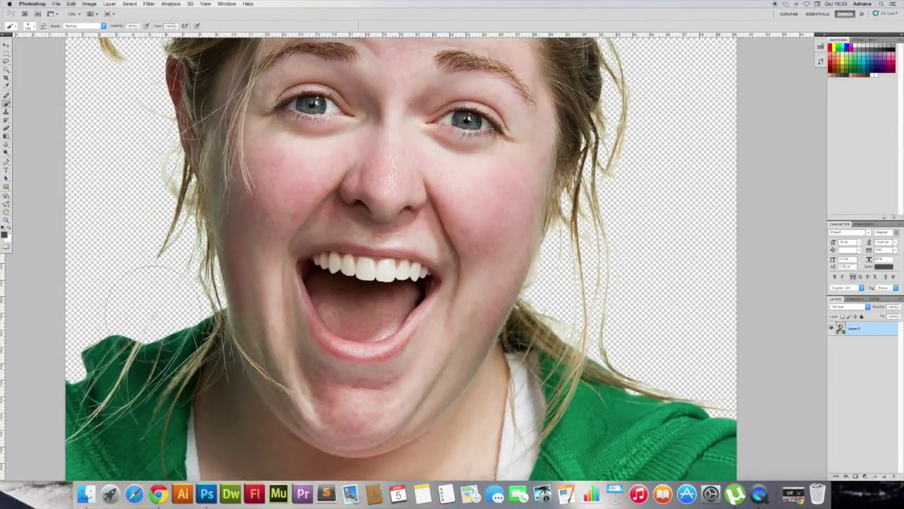
scroll(149, 304, "down", 3)
scroll(453, 317, "up", 4)
key("super+minus")
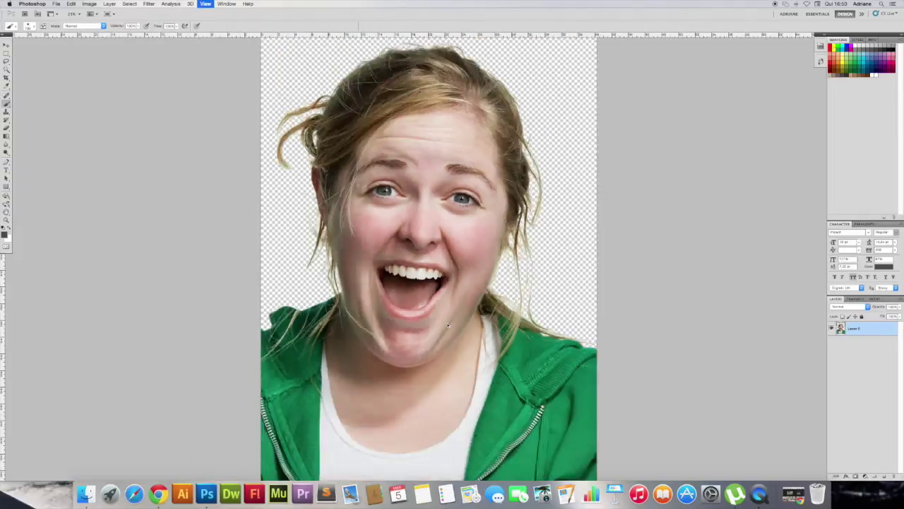
key("super+minus")
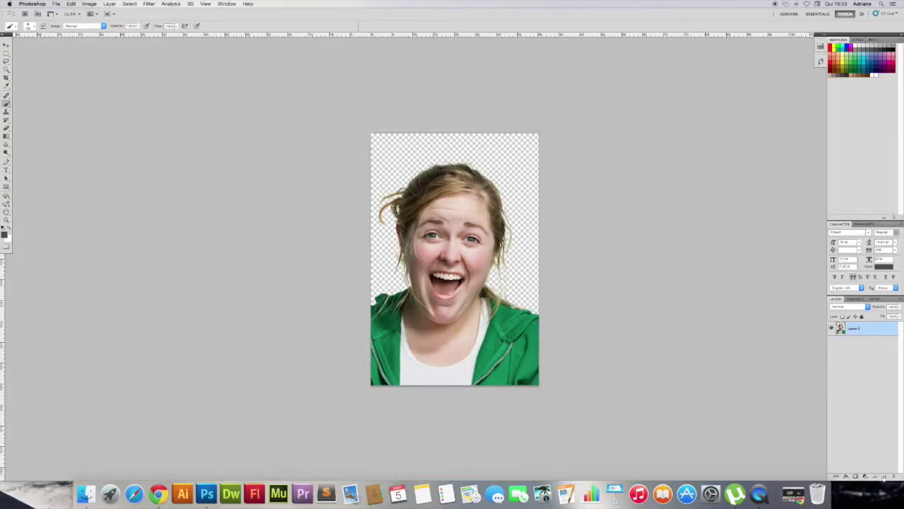
Add a new layer below Layer 0 and set the gradient's left colour stop to blue.
left_click(885, 478, "super")
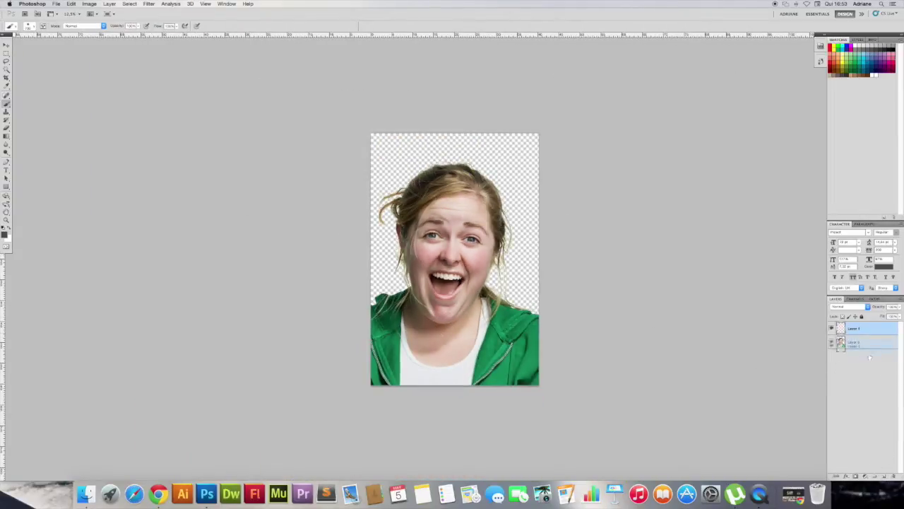
key("g")
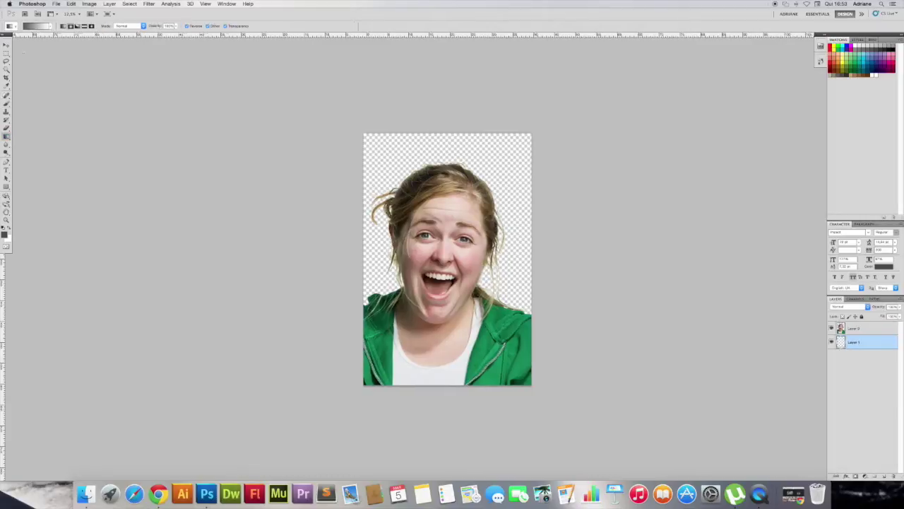
left_click(42, 26)
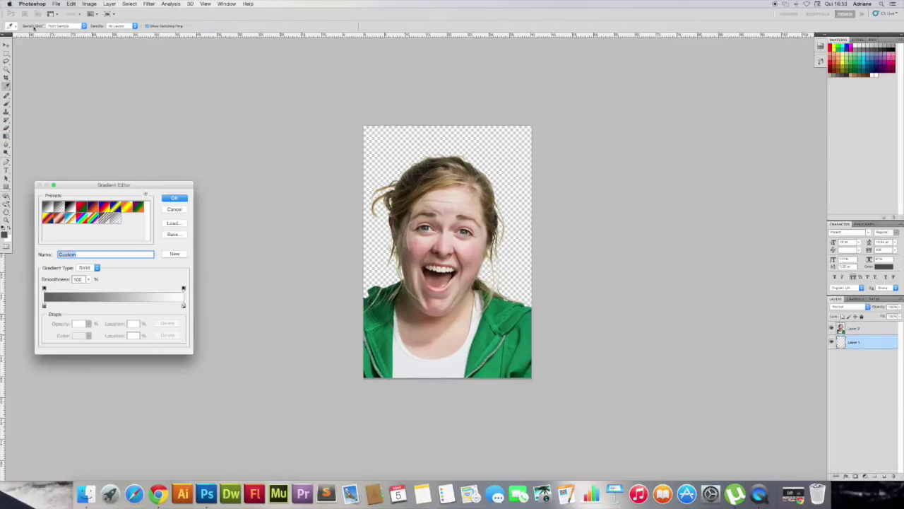
left_click(44, 306)
left_click(78, 336)
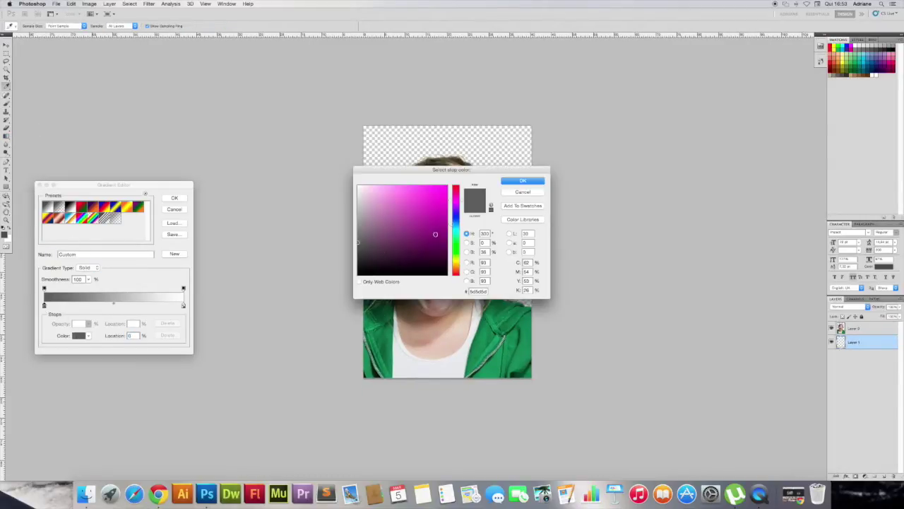
left_click(455, 225)
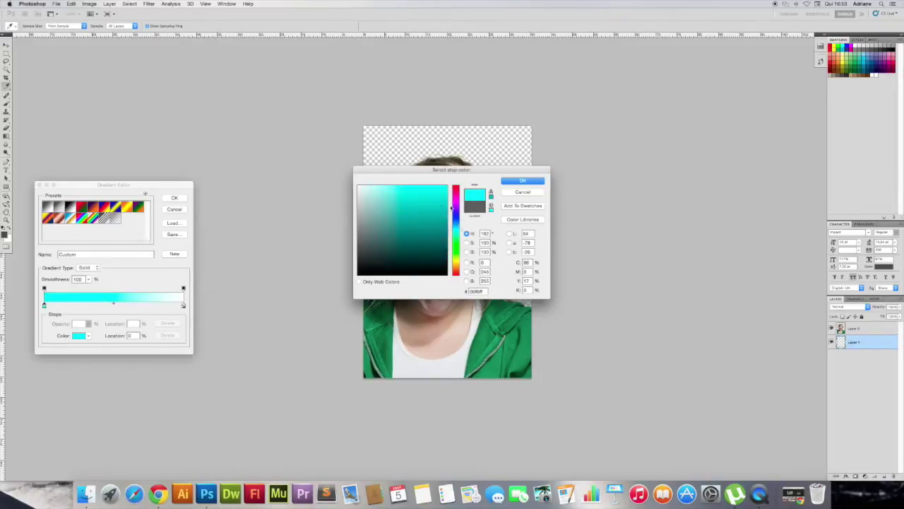
left_click_drag(456, 226, 456, 220)
left_click(523, 181)
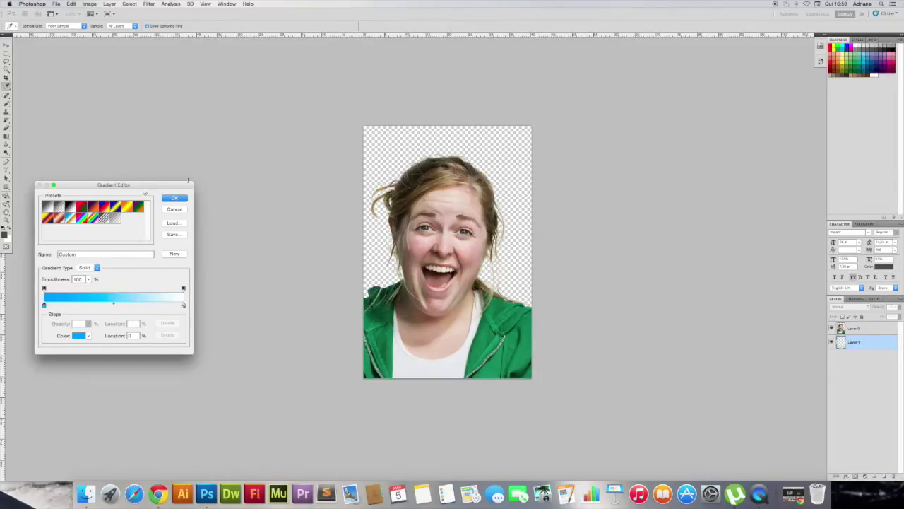
left_click(176, 200)
Draw a vertical blue-to-white linear gradient across the new layer, redrawing until it fits.
left_click_drag(460, 201, 476, 170)
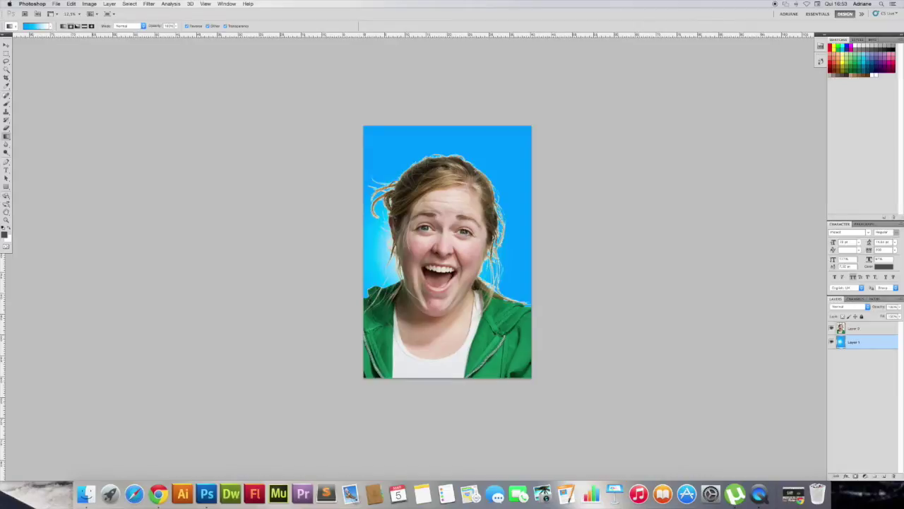
key("ctrl+z")
mouse_move(510, 126)
left_mouse_down()
mouse_move(477, 173)
mouse_move(587, 72)
left_mouse_up()
key("ctrl+z")
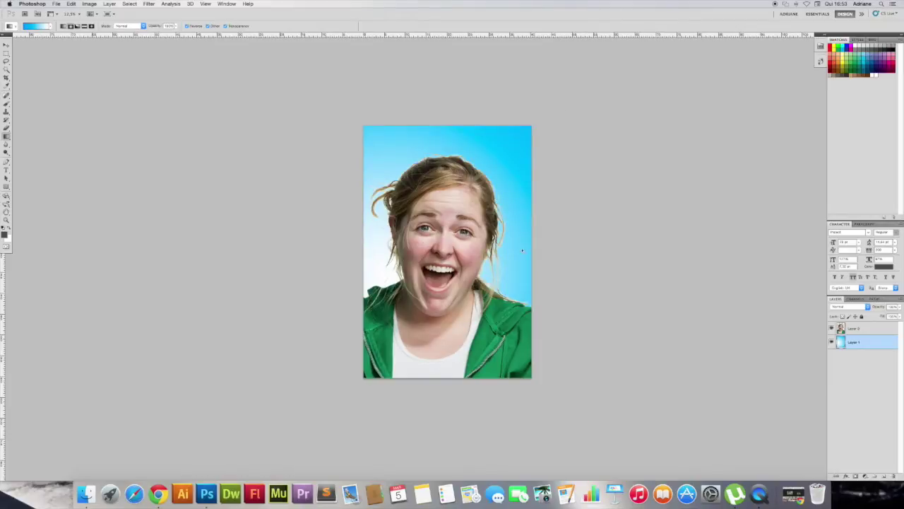
key("ctrl+z")
left_click_drag(516, 267, 350, 108)
key("ctrl+z")
left_click_drag(442, 209, 444, 40)
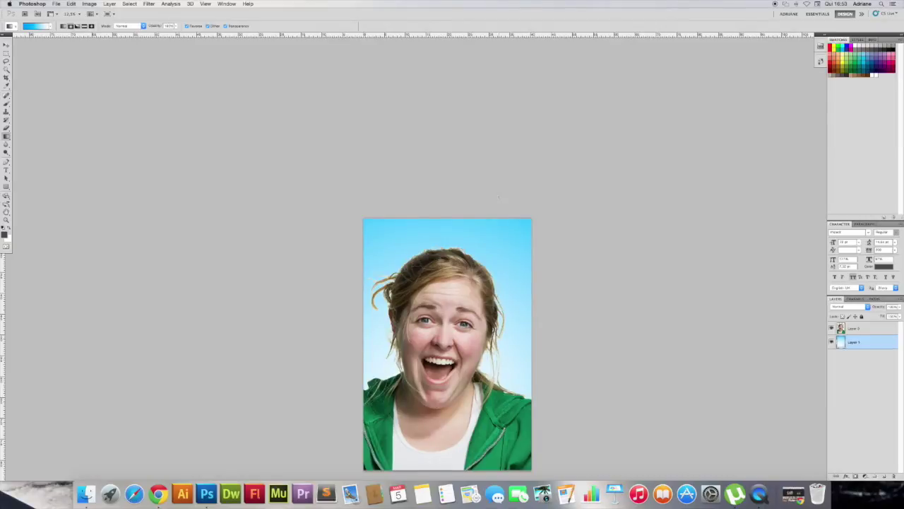
key("super+minus")
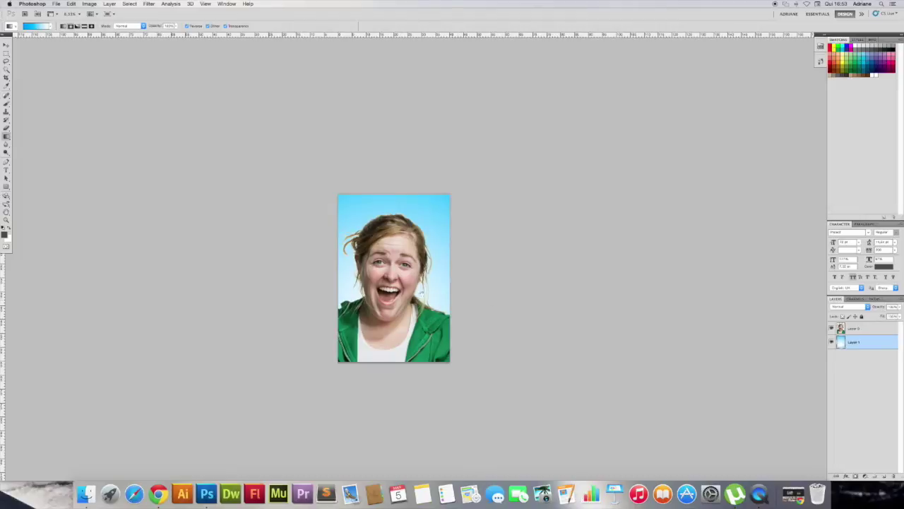
key("super+plus")
key("super+plus")
left_click_drag(351, 244, 408, 259)
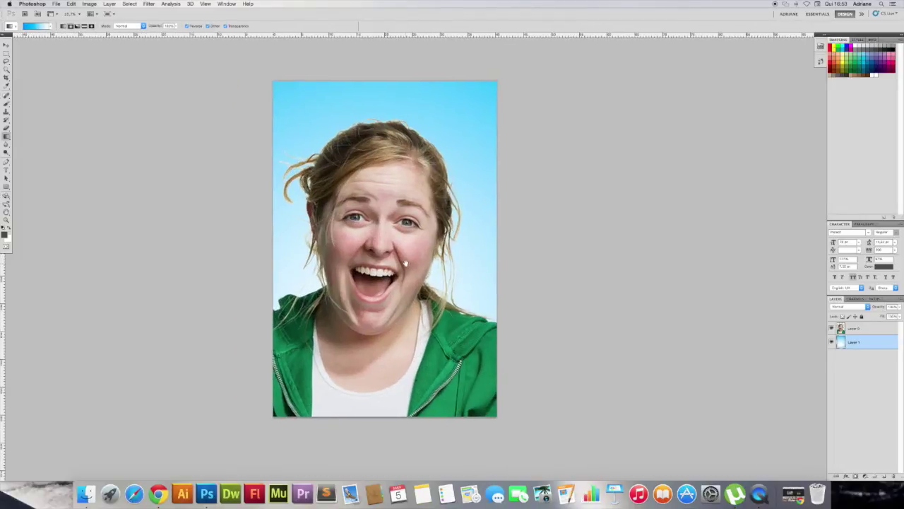
key("super+plus")
Zoom out to fit the portrait and bring up the Image > Mode list.
key("super+minus")
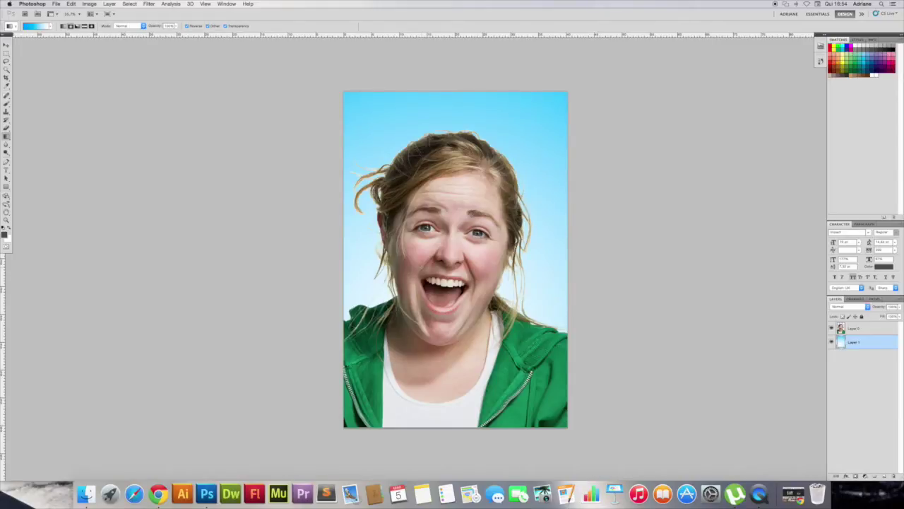
left_click(89, 4)
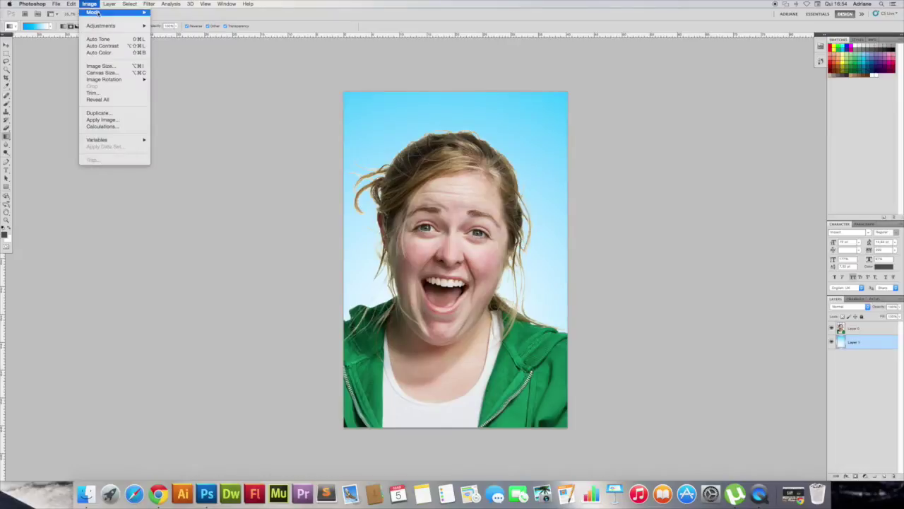
mouse_move(93, 12)
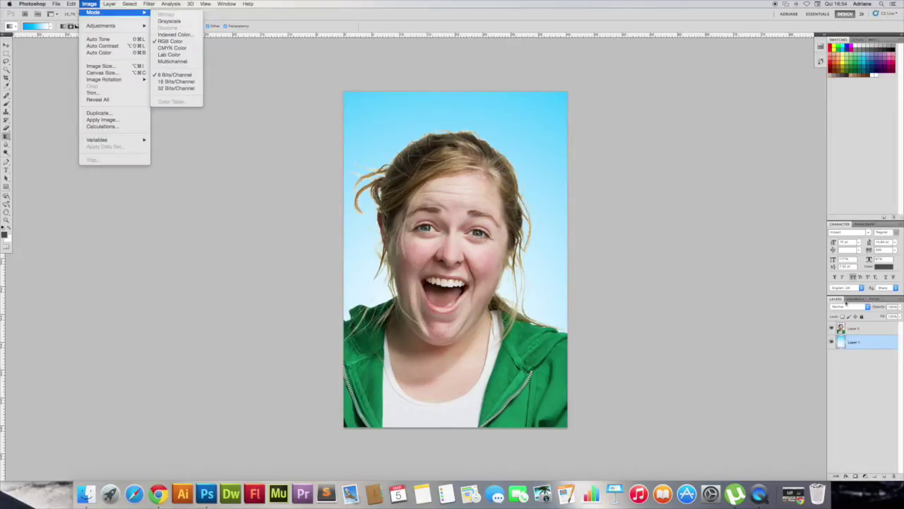
Convert the image to Lab Color, confirm the layer prompt, and review the Layers and Channels.
left_click(852, 300)
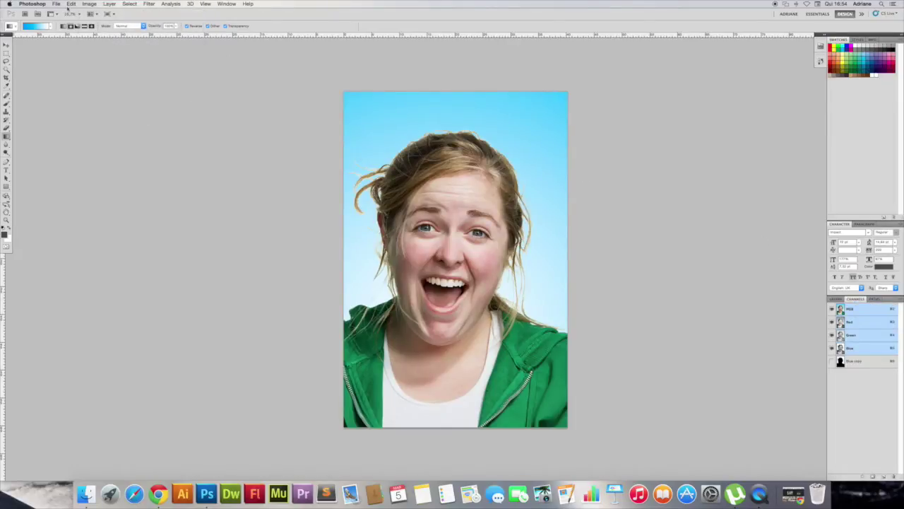
left_click(89, 4)
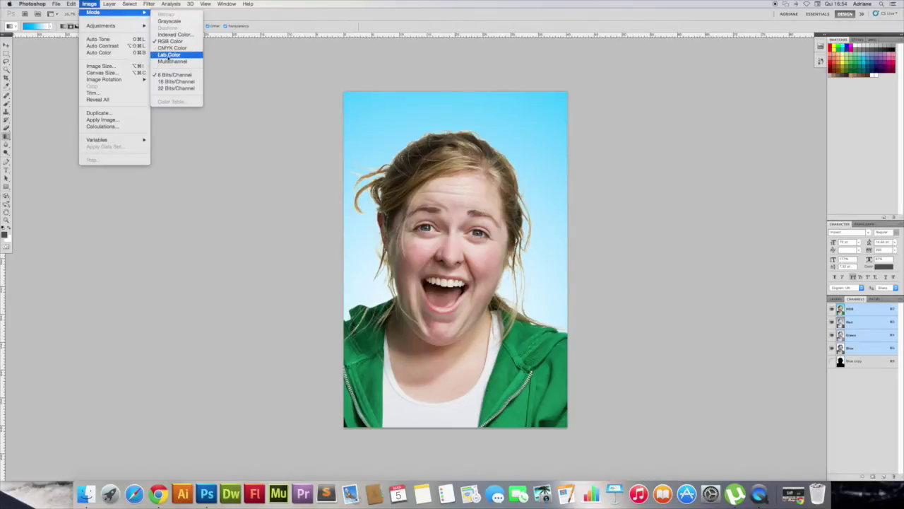
left_click(168, 55)
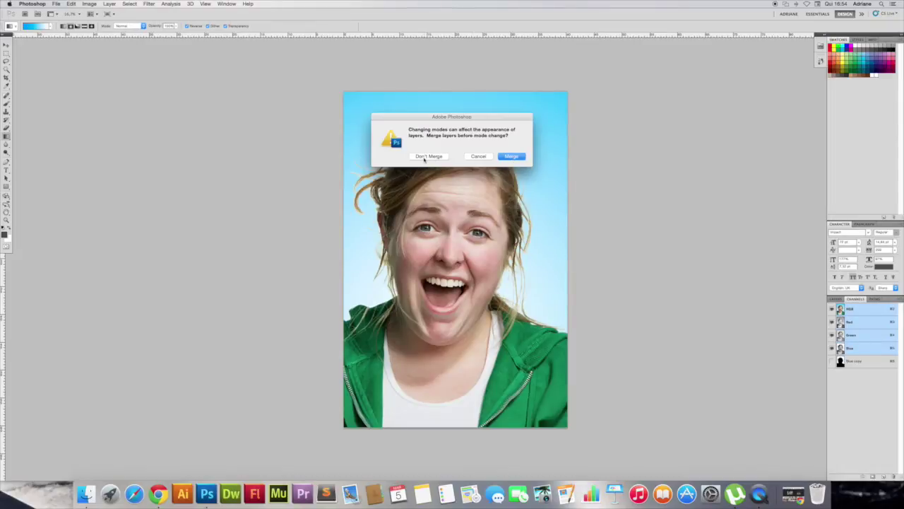
left_click(511, 157)
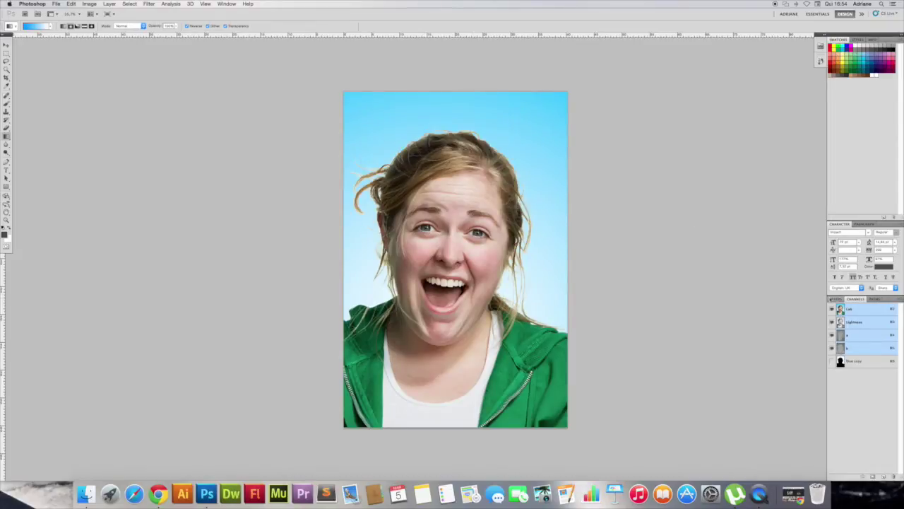
left_click(836, 299)
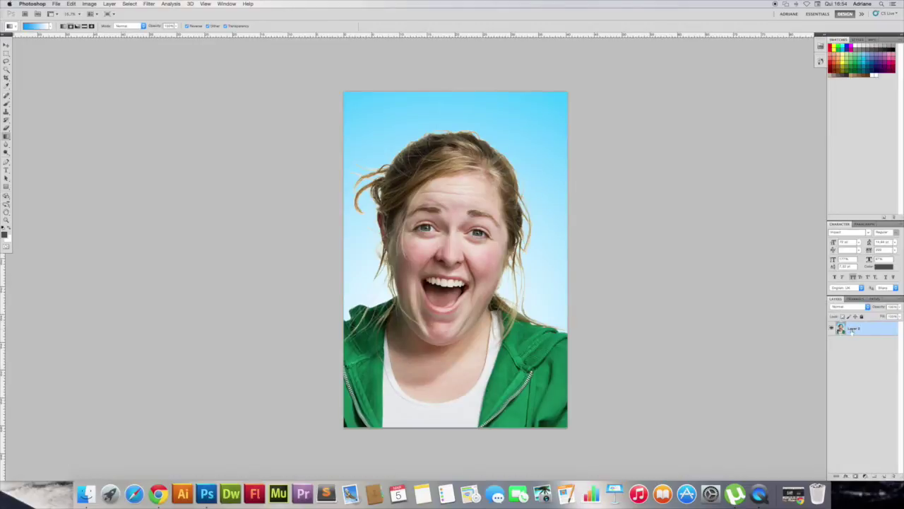
left_click(856, 300)
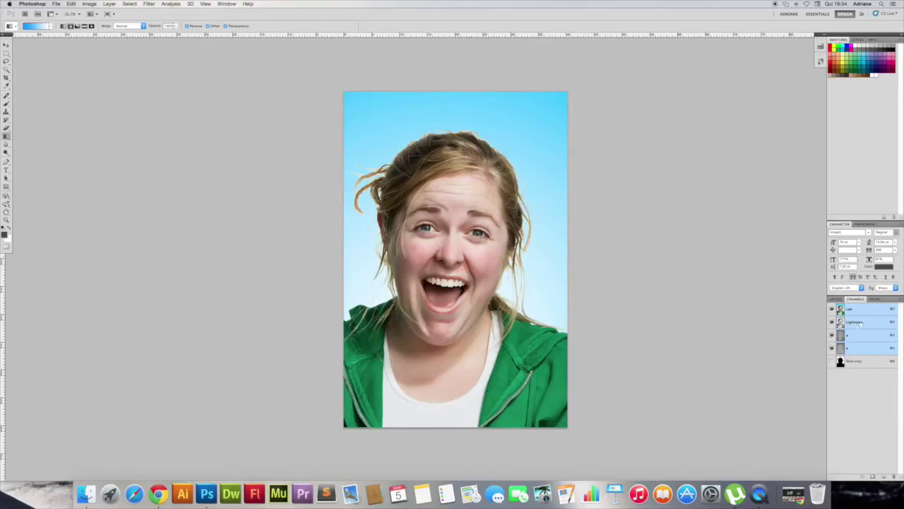
Select the Lightness channel and reveal the Dodge, Burn and Sponge tool flyout.
left_click(861, 323)
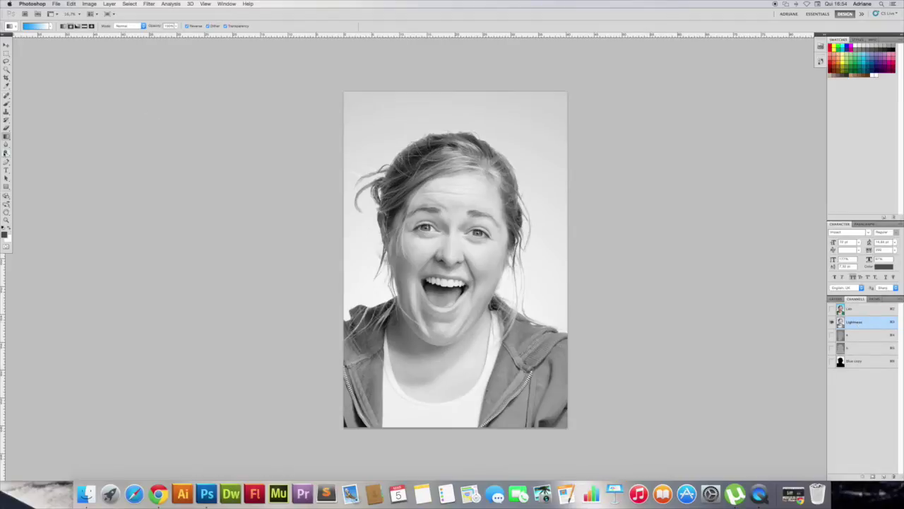
left_click_drag(5, 153, 17, 157)
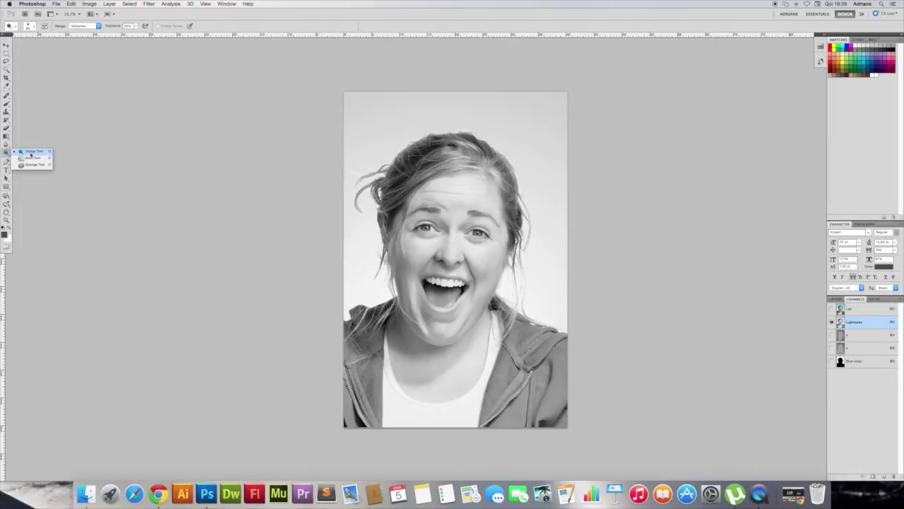
Choose the Burn Tool with its Range set to Shadows and an adjusted Exposure strength.
left_click(31, 160)
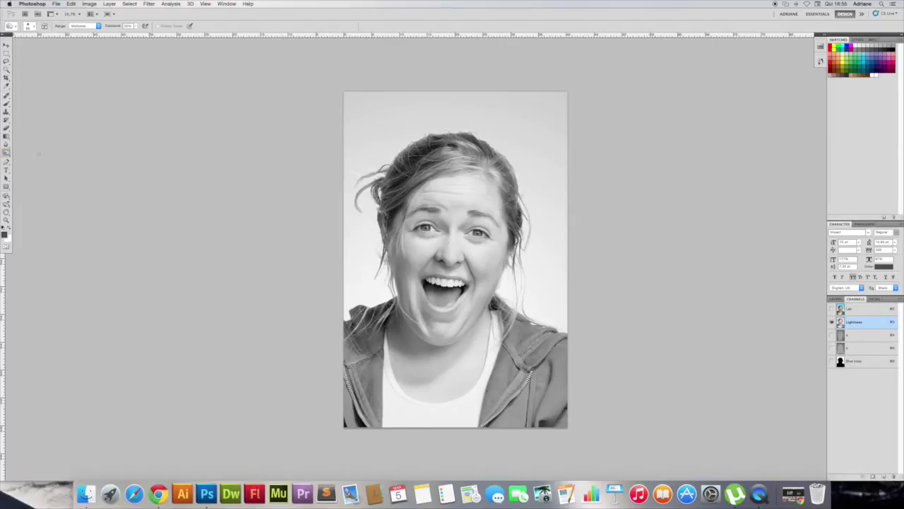
scroll(453, 260, "right", 1)
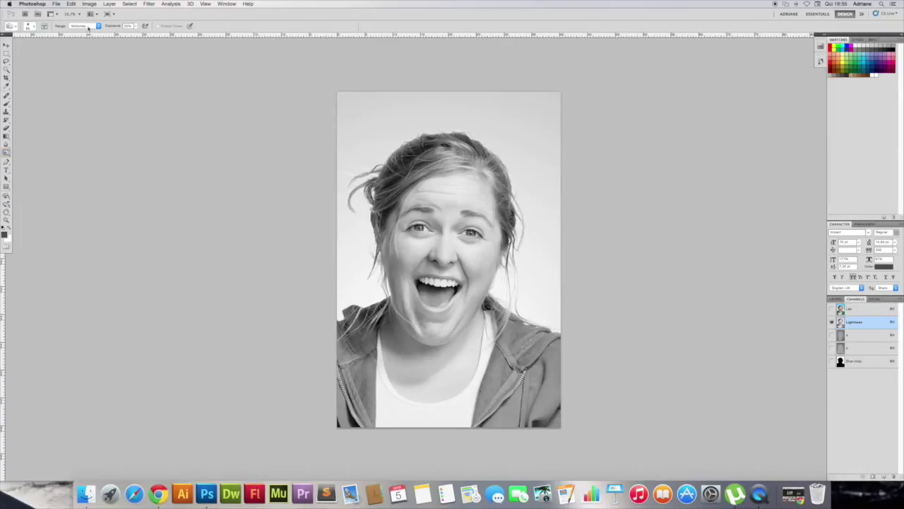
scroll(76, 40, "down", 1)
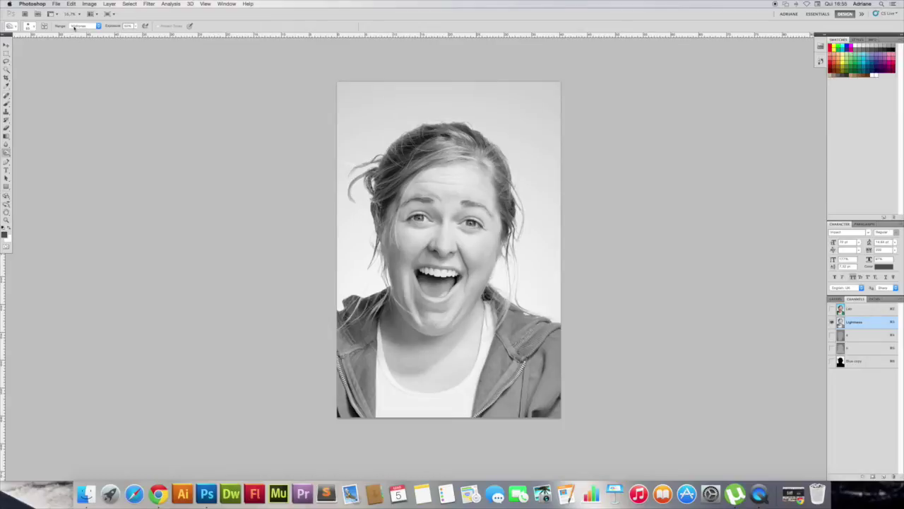
left_click(77, 27)
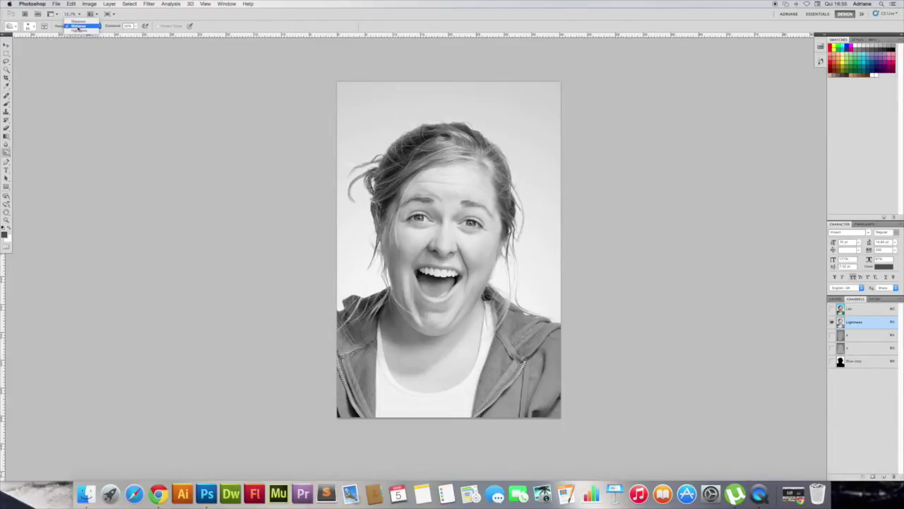
left_click(78, 23)
left_click(135, 26)
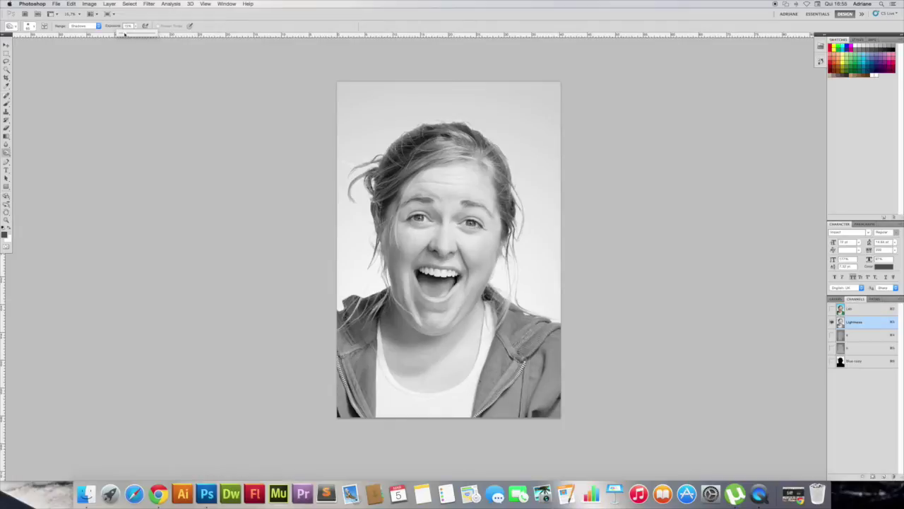
left_click(536, 181)
scroll(534, 194, "left", 2)
scroll(431, 197, "left", 3)
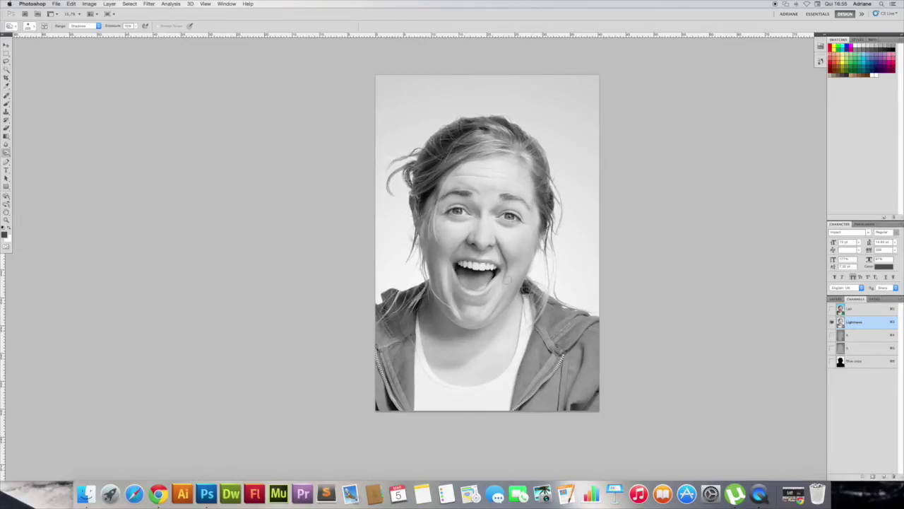
key("ctrl+plus")
key("ctrl+plus")
key("ctrl+plus")
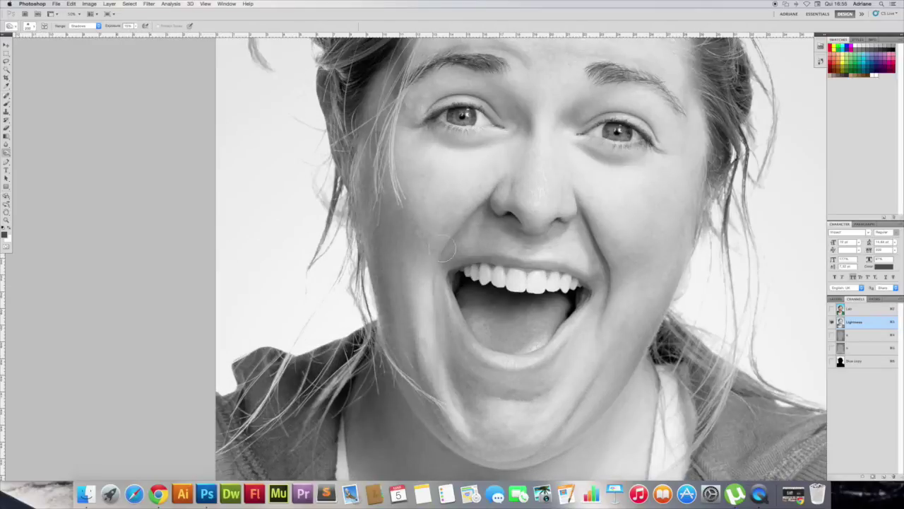
Burn the hair strands beside the face darker in the Lightness channel.
scroll(394, 245, "up", 1)
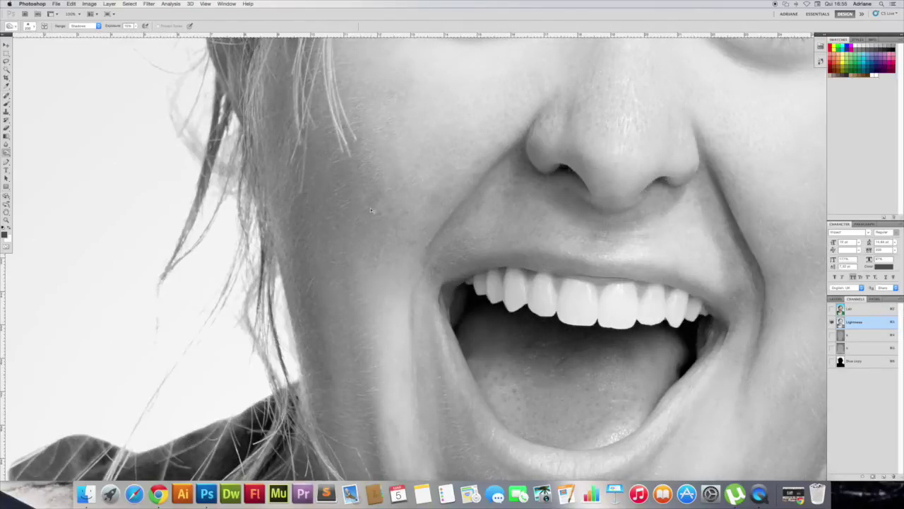
scroll(371, 209, "down", 1)
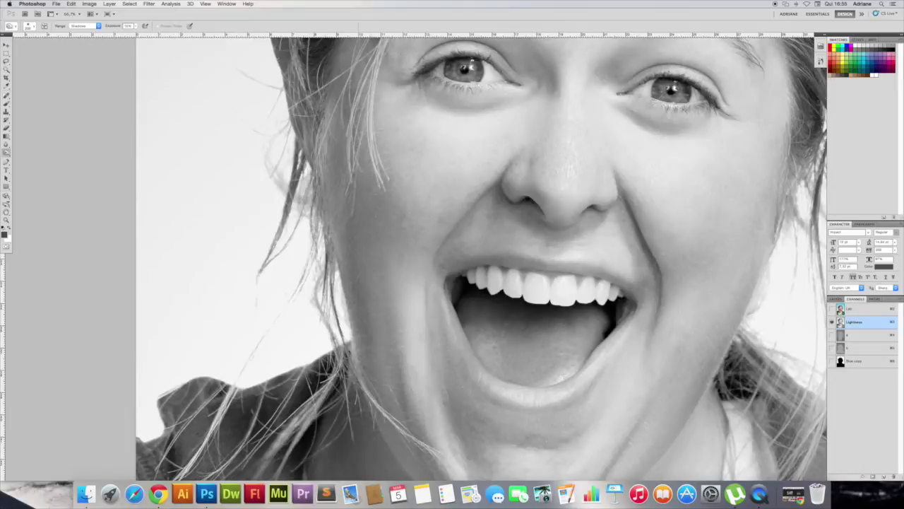
scroll(570, 202, "down", 1)
scroll(570, 202, "up", 3)
mouse_move(570, 202)
left_mouse_down()
mouse_move(646, 317)
mouse_move(558, 250)
left_mouse_up()
scroll(647, 317, "down", 1)
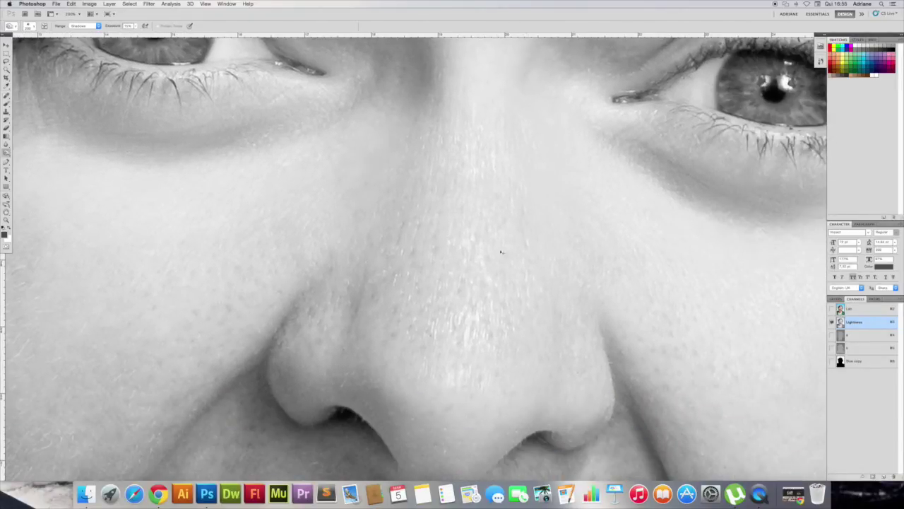
scroll(559, 251, "down", 2)
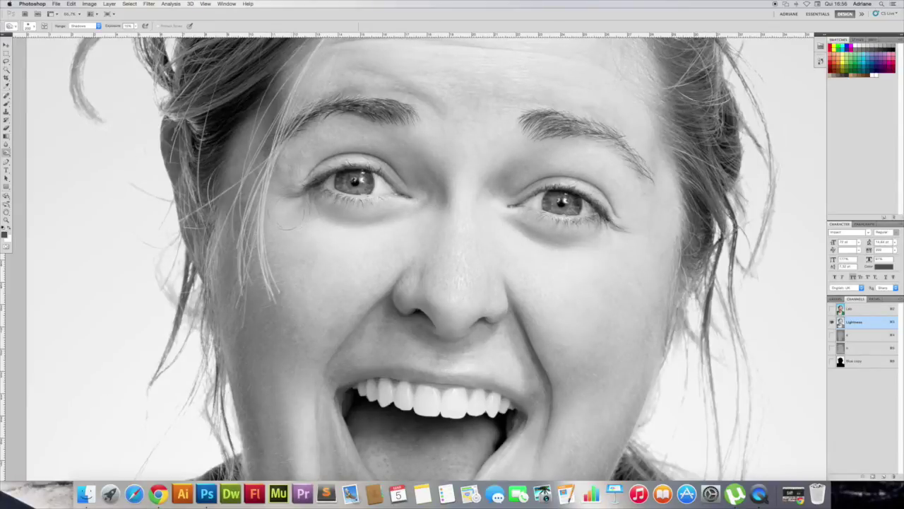
mouse_move(233, 159)
left_mouse_down()
mouse_move(220, 303)
mouse_move(244, 403)
left_mouse_up()
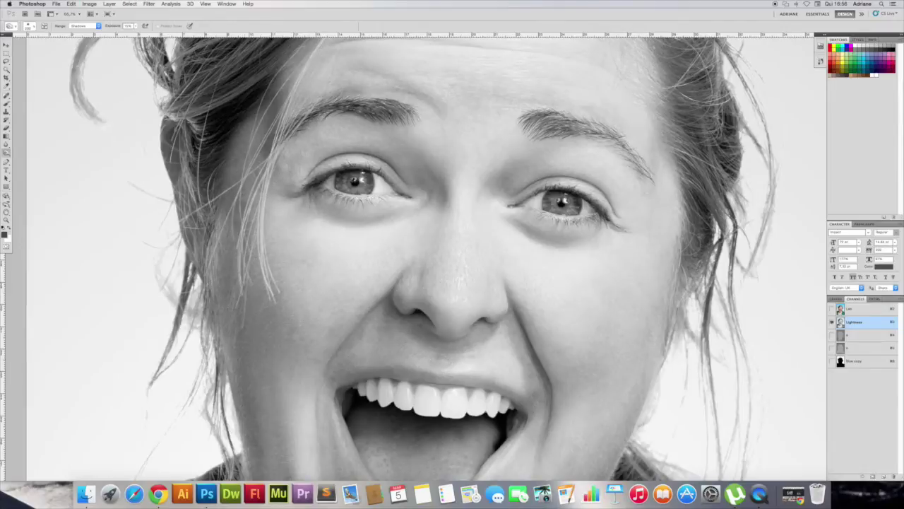
Zoom out and burn the hair from the crown down the left side and the right side to the ear.
scroll(422, 325, "left", 5)
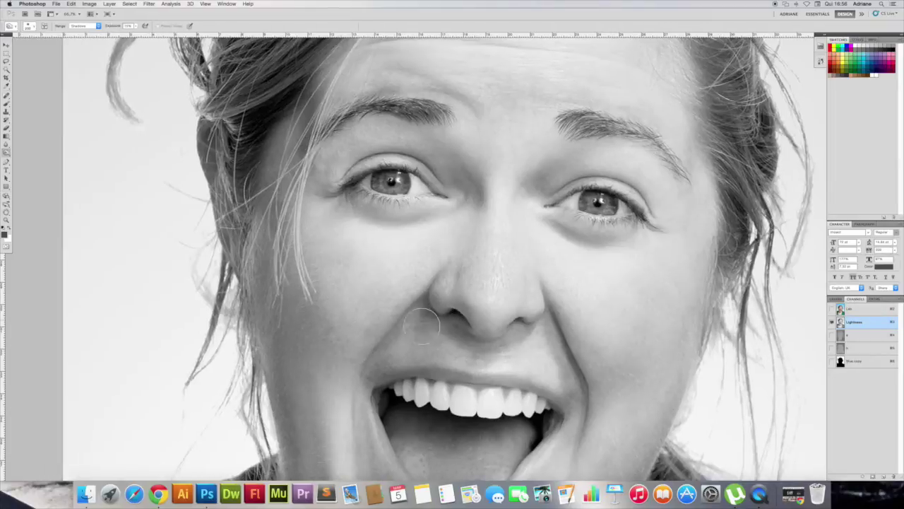
scroll(423, 325, "left", 1)
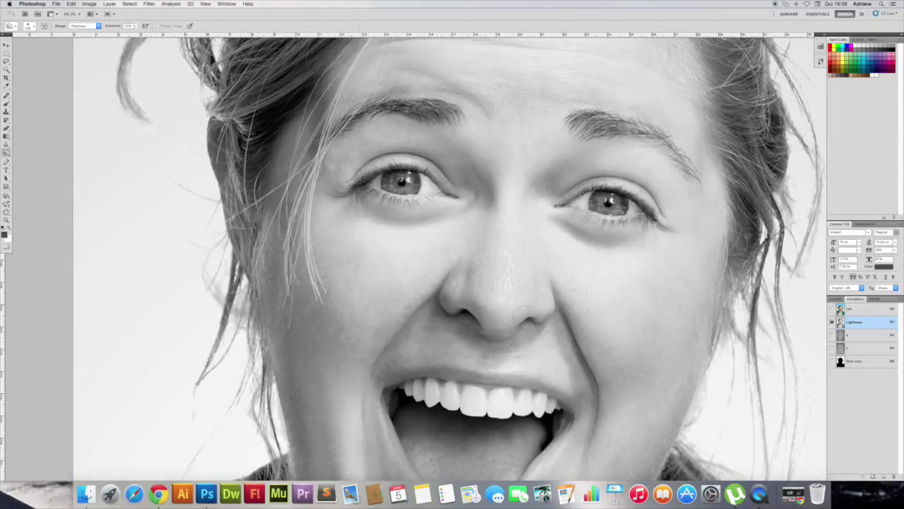
key("ctrl+minus")
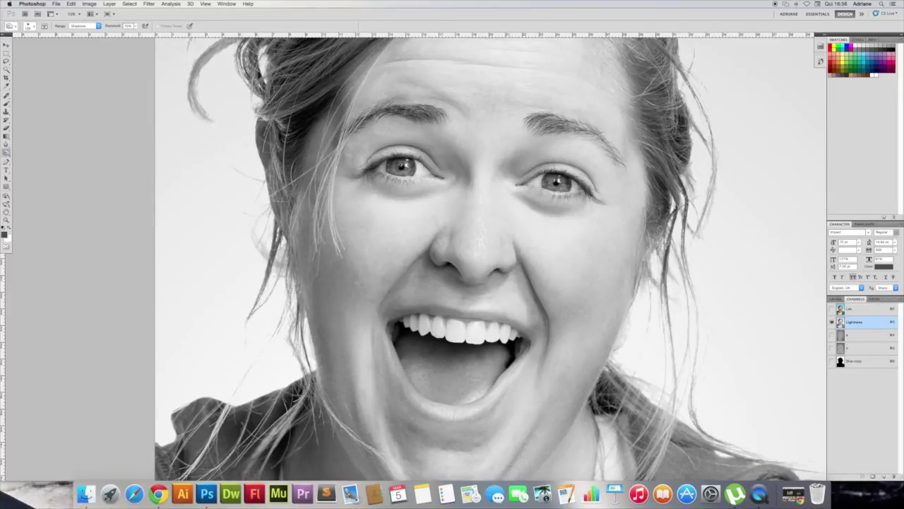
scroll(517, 454, "down", 2)
scroll(527, 410, "down", 3)
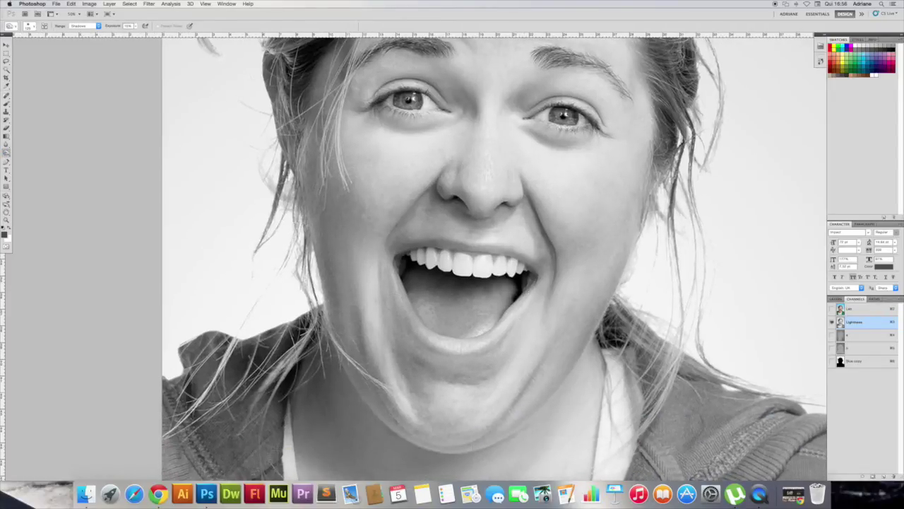
scroll(364, 402, "up", 3)
scroll(364, 402, "left", 1)
scroll(364, 403, "right", 1)
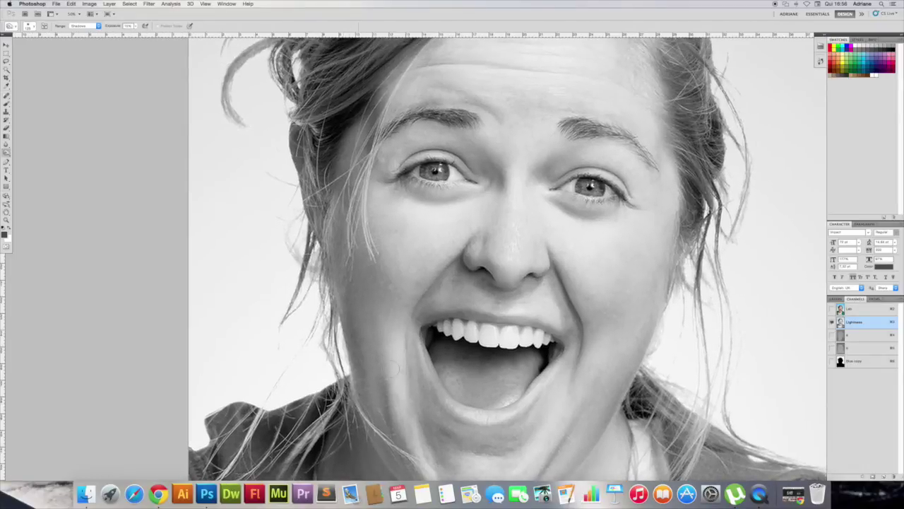
scroll(442, 345, "up", 2)
scroll(443, 346, "right", 1)
scroll(448, 252, "up", 1)
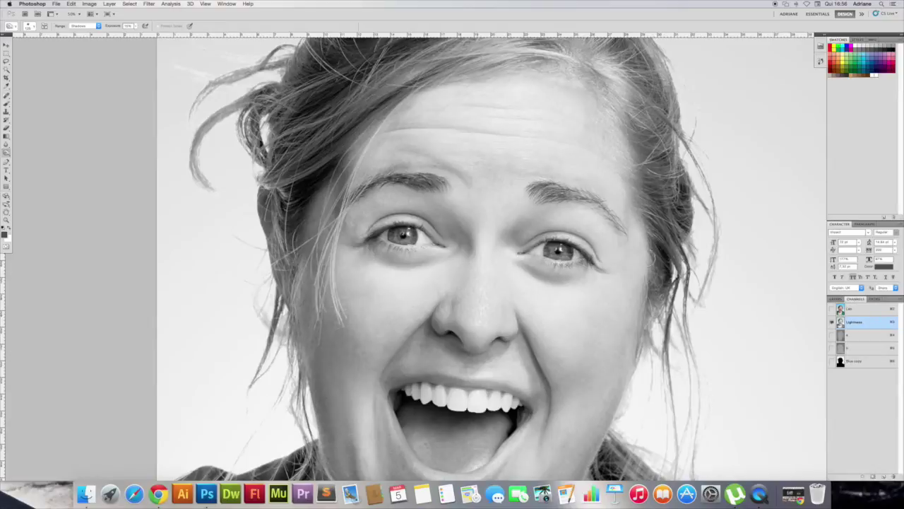
scroll(661, 262, "down", 1)
scroll(357, 106, "down", 1)
scroll(233, 163, "up", 5)
scroll(232, 163, "left", 1)
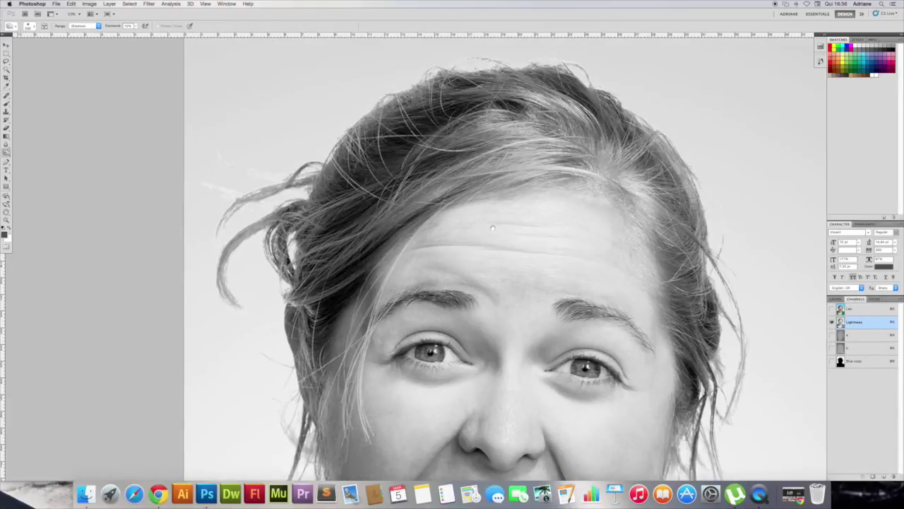
mouse_move(479, 107)
left_mouse_down()
mouse_move(332, 211)
mouse_move(290, 261)
left_mouse_up()
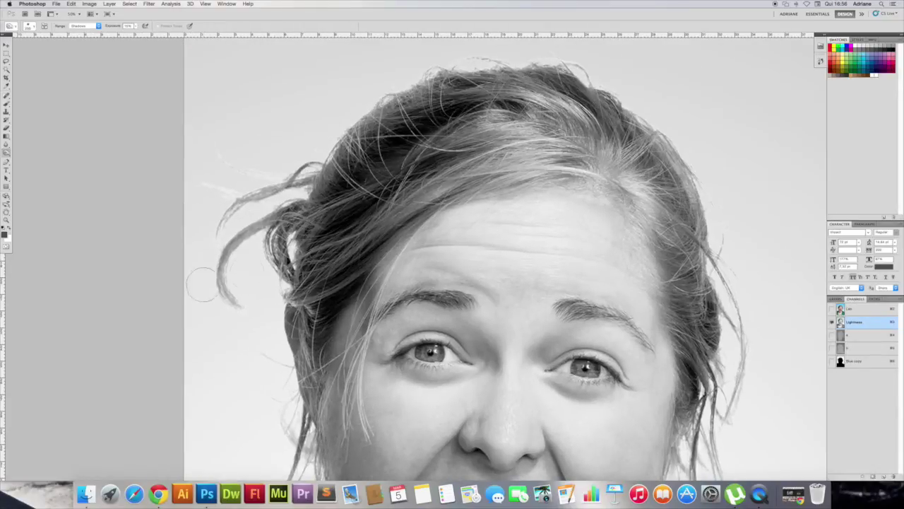
left_click_drag(544, 76, 701, 351)
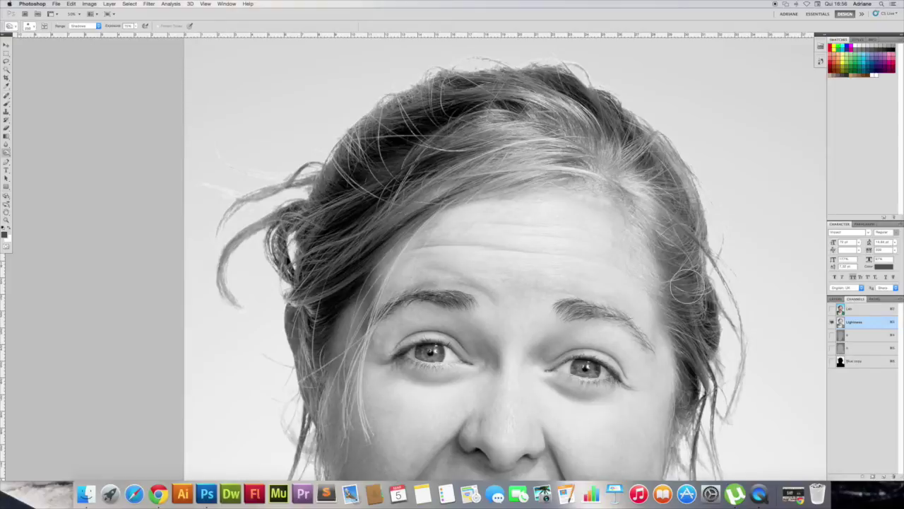
scroll(701, 351, "down", 5)
scroll(701, 351, "right", 2)
scroll(607, 212, "down", 1)
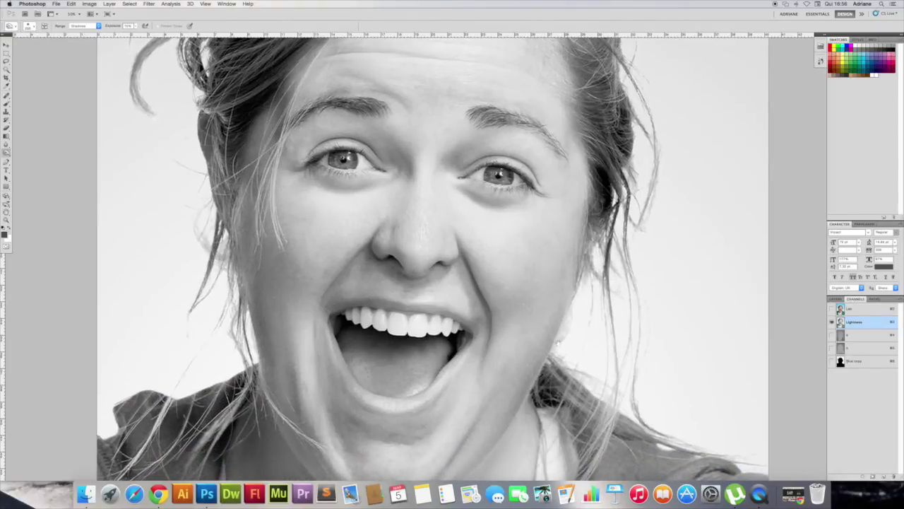
Zoom in on the hoodie and burn the fabric along the zipper, lower left and hood ribbing.
scroll(545, 187, "down", 5)
scroll(545, 188, "down", 5)
scroll(546, 187, "right", 2)
scroll(495, 240, "down", 1)
scroll(494, 240, "right", 1)
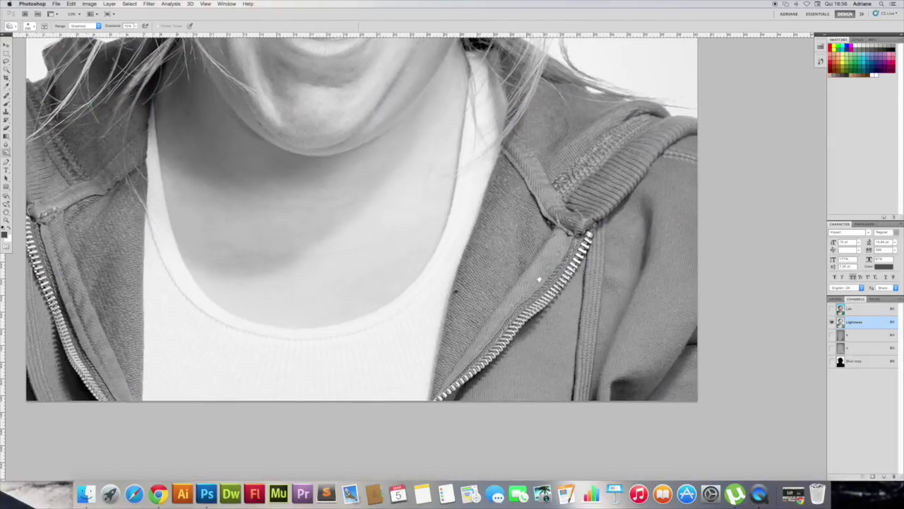
key("super+plus")
key("super+plus")
key("super+minus")
key("super+minus")
key("super+plus")
scroll(649, 417, "right", 3)
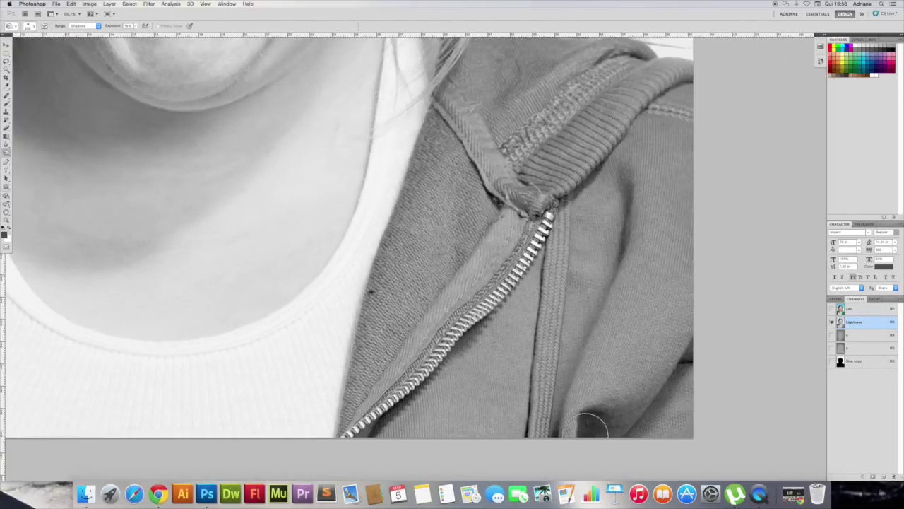
scroll(649, 417, "down", 1)
left_click_drag(624, 198, 595, 356)
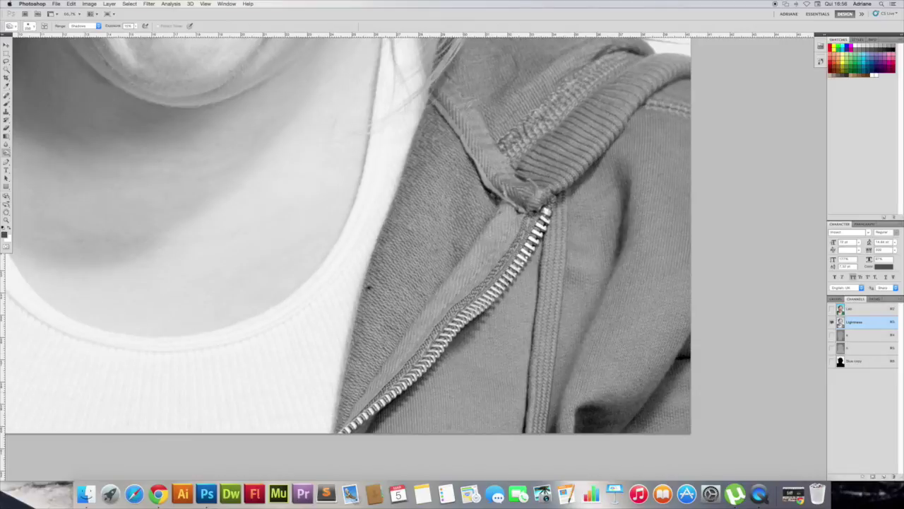
left_click_drag(541, 276, 525, 431)
left_click_drag(448, 350, 361, 431)
left_click_drag(565, 222, 382, 417)
left_click_drag(509, 205, 470, 152)
mouse_move(597, 159)
left_mouse_down()
mouse_move(636, 131)
mouse_move(681, 124)
left_mouse_up()
Deepen the shadow on the neck under the chin with Burn strokes.
scroll(346, 255, "up", 3)
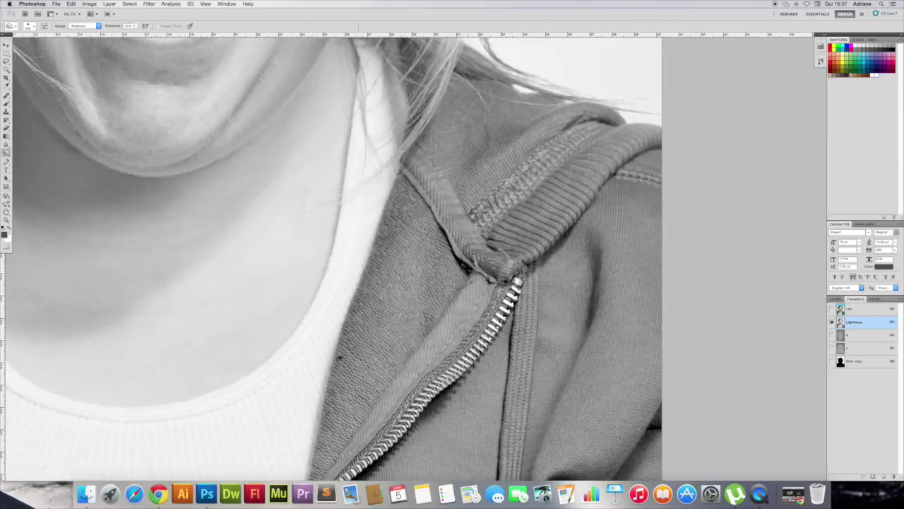
scroll(472, 117, "down", 3)
scroll(472, 117, "down", 2)
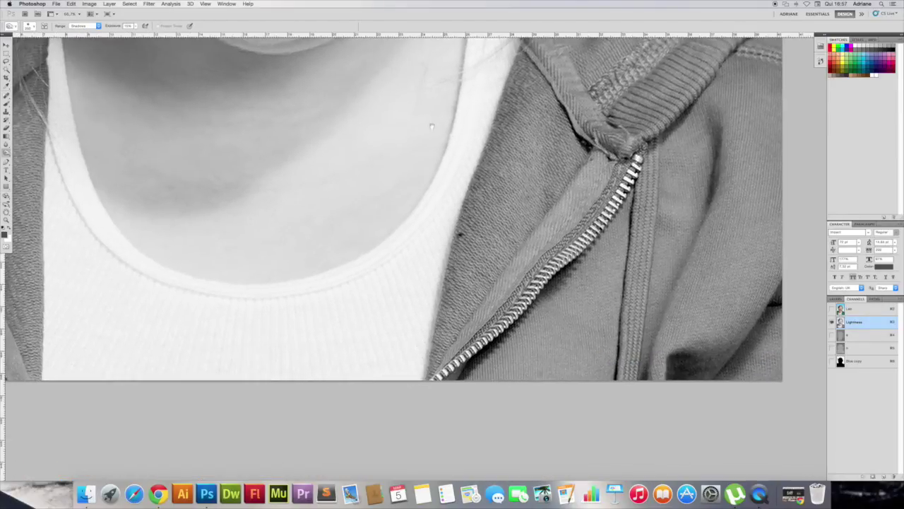
scroll(386, 302, "up", 3)
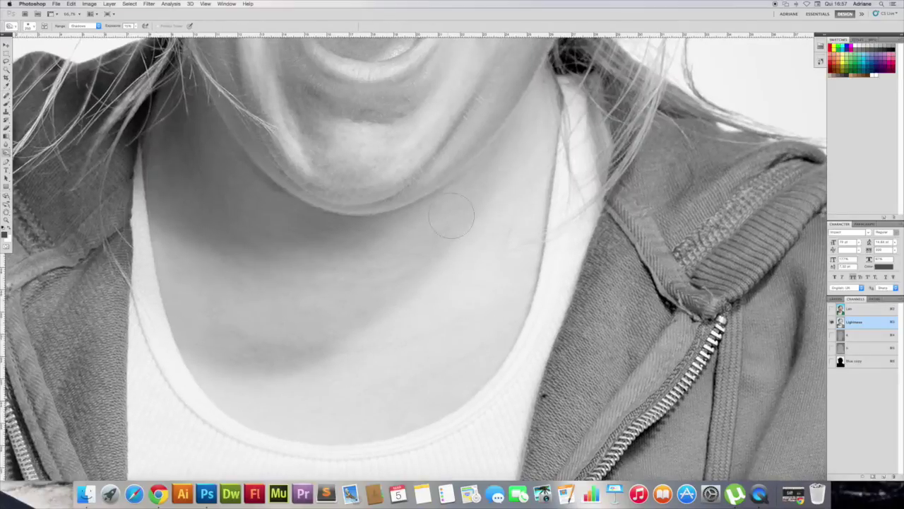
left_click_drag(340, 205, 176, 205)
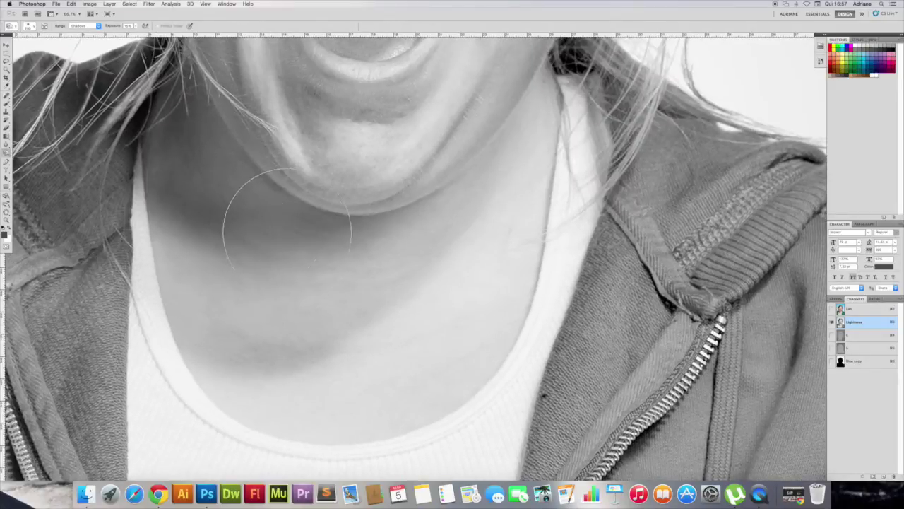
left_click_drag(239, 208, 142, 134)
left_click_drag(185, 271, 353, 248)
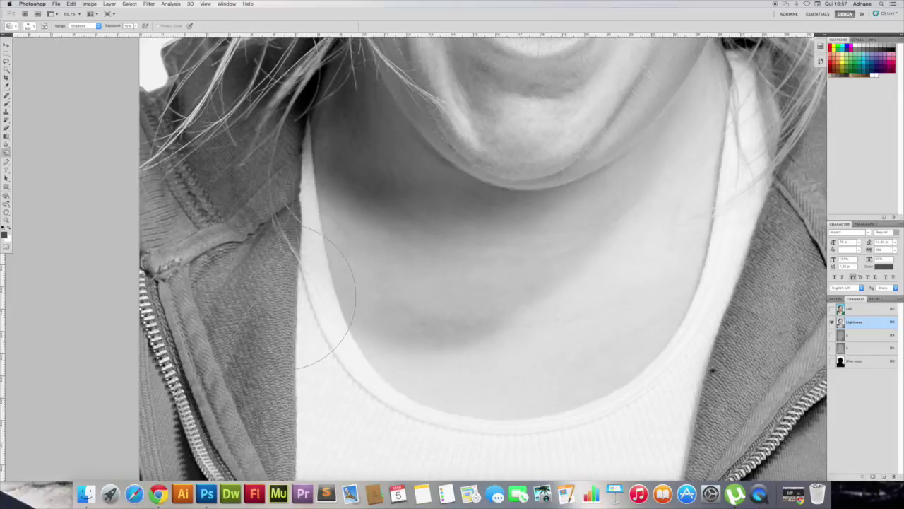
Darken the hoodie right of the zipper and along the shirt edge.
scroll(325, 276, "left", 3)
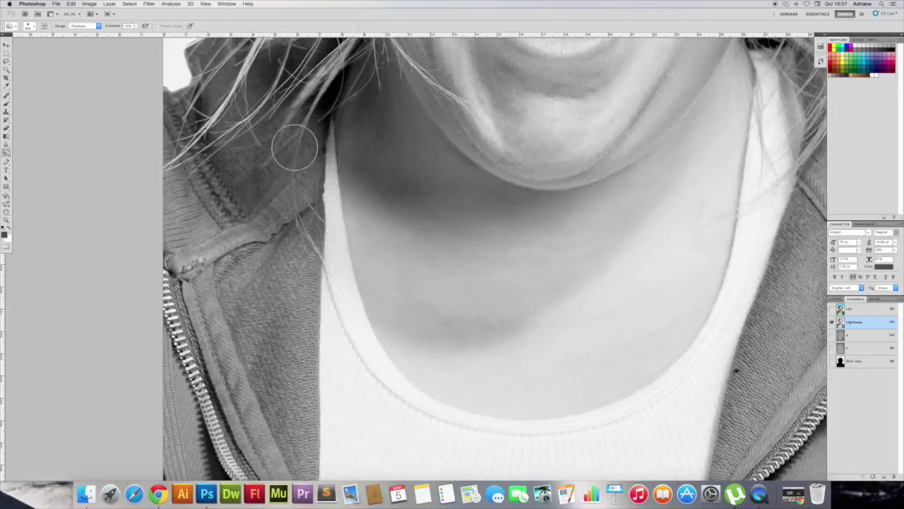
scroll(189, 279, "down", 5)
left_click_drag(189, 279, 254, 353)
left_click_drag(265, 233, 268, 353)
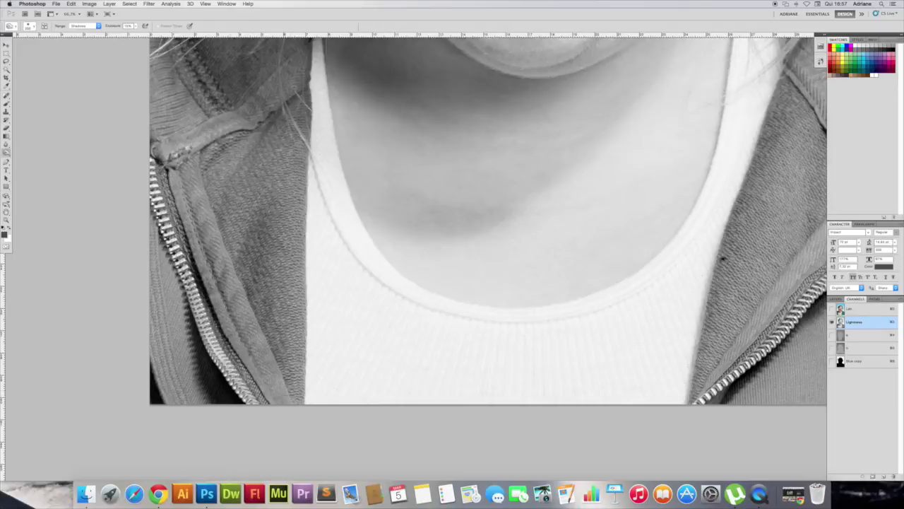
scroll(526, 387, "up", 10)
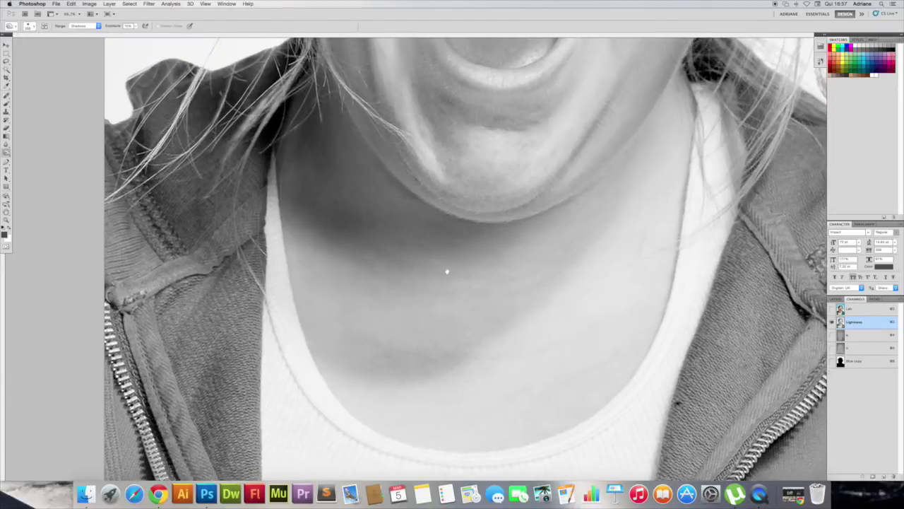
Burn the left rim of the iris and the upper lash line darker.
scroll(545, 317, "up", 10)
scroll(545, 317, "up", 5)
scroll(545, 317, "right", 3)
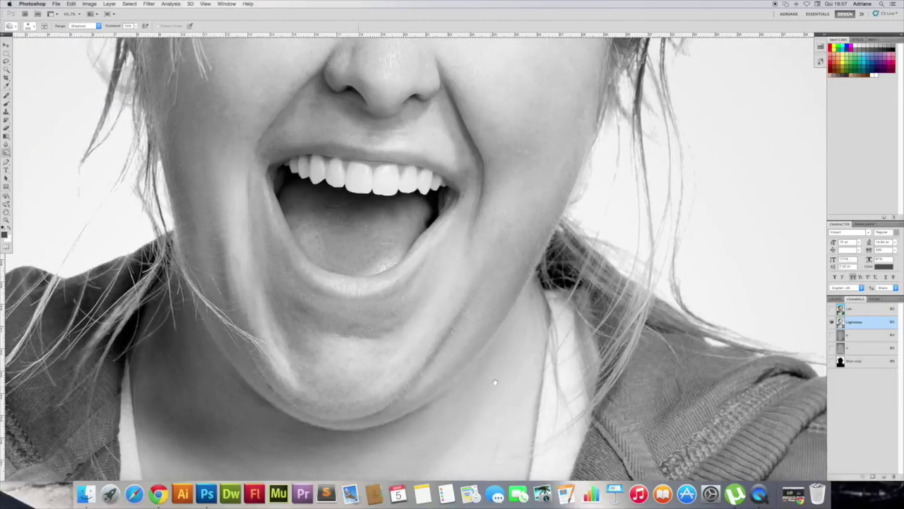
scroll(186, 209, "up", 10)
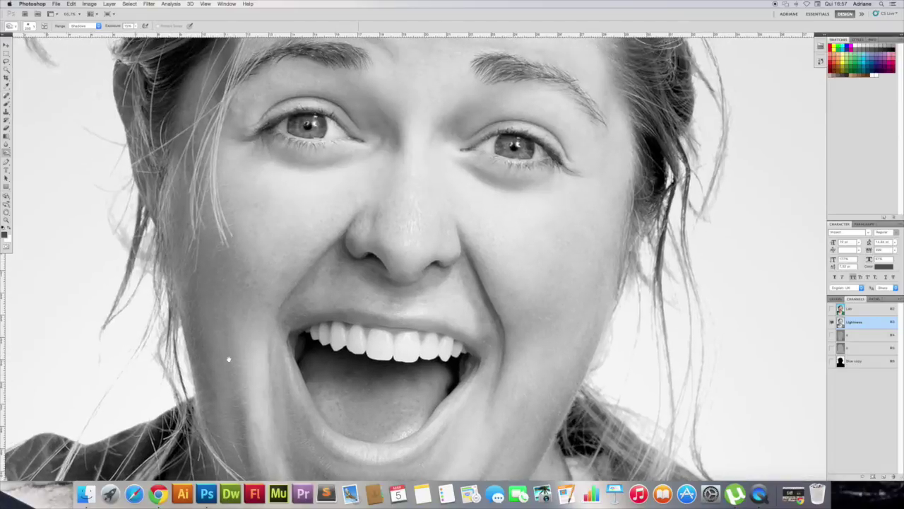
scroll(204, 282, "up", 10)
scroll(204, 282, "right", 8)
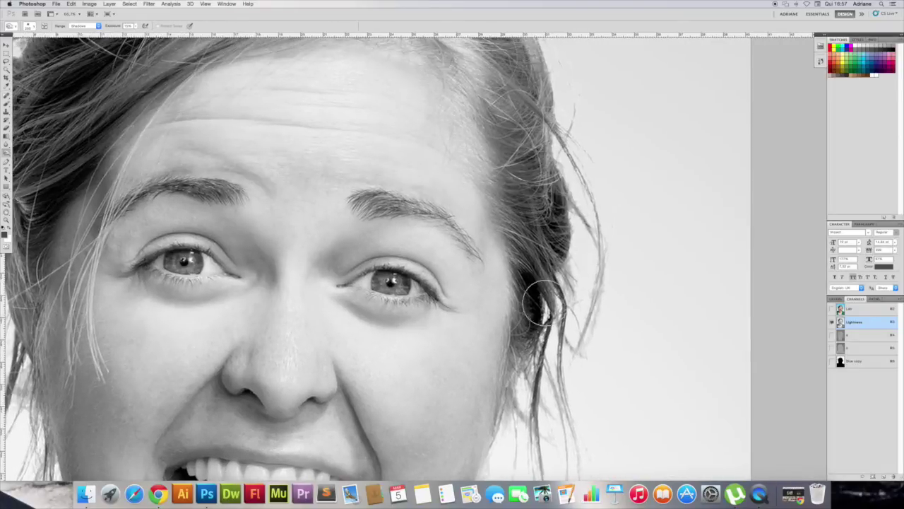
scroll(522, 297, "down", 4)
scroll(523, 296, "left", 5)
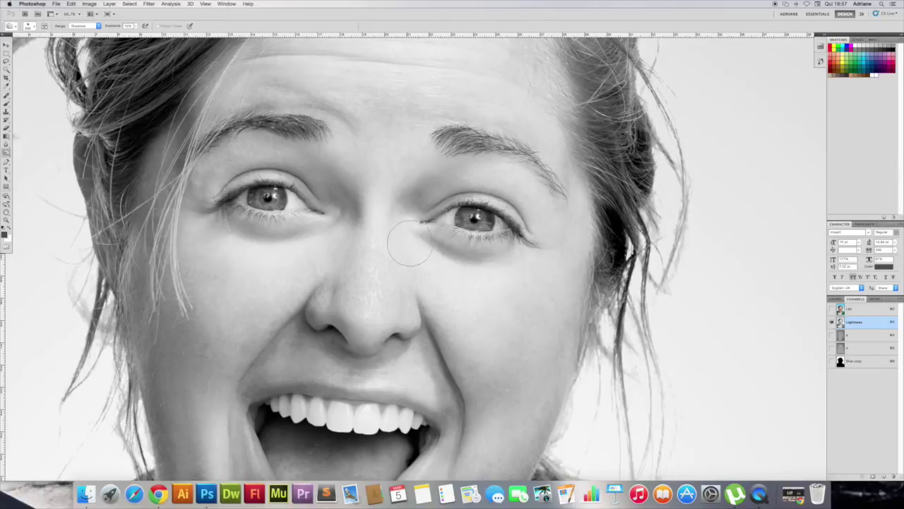
scroll(478, 240, "up", 3)
scroll(480, 254, "up", 2)
scroll(487, 272, "up", 2)
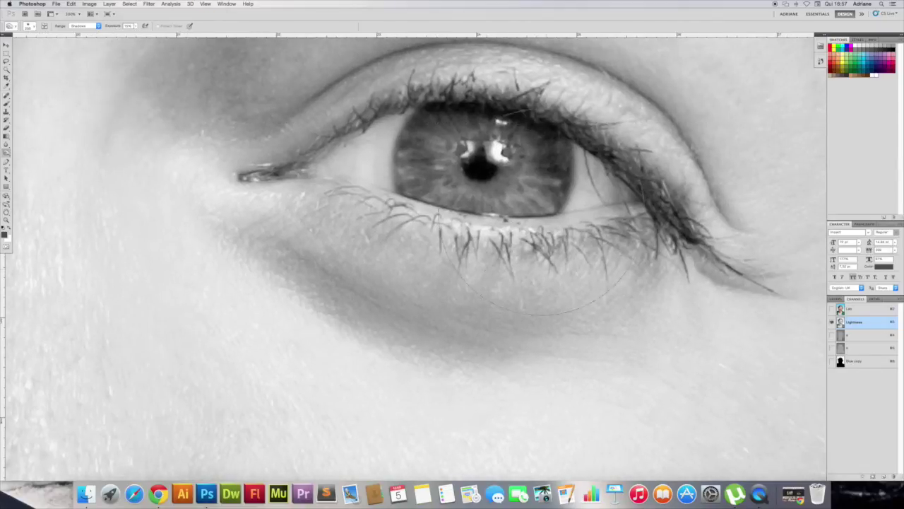
mouse_move(421, 123)
left_mouse_down()
mouse_move(404, 188)
mouse_move(420, 107)
mouse_move(400, 201)
mouse_move(433, 104)
left_mouse_up()
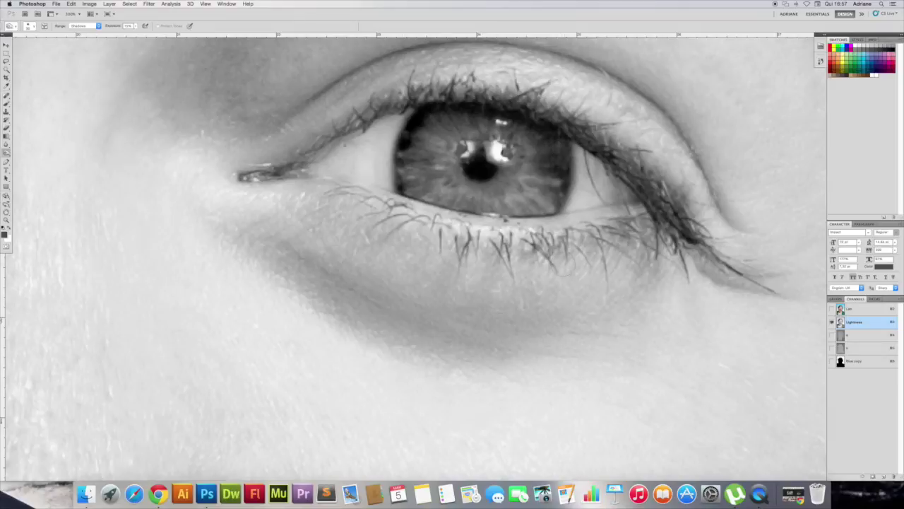
left_click_drag(611, 156, 283, 166)
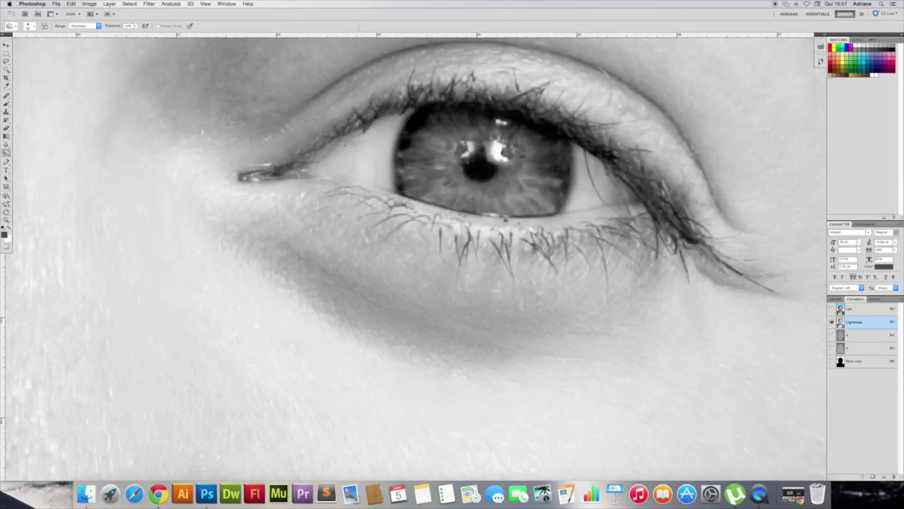
Dismiss the accidental Move-tool warning and return to the Burn tool.
key("v")
scroll(460, 176, "left", 10)
scroll(486, 188, "left", 10)
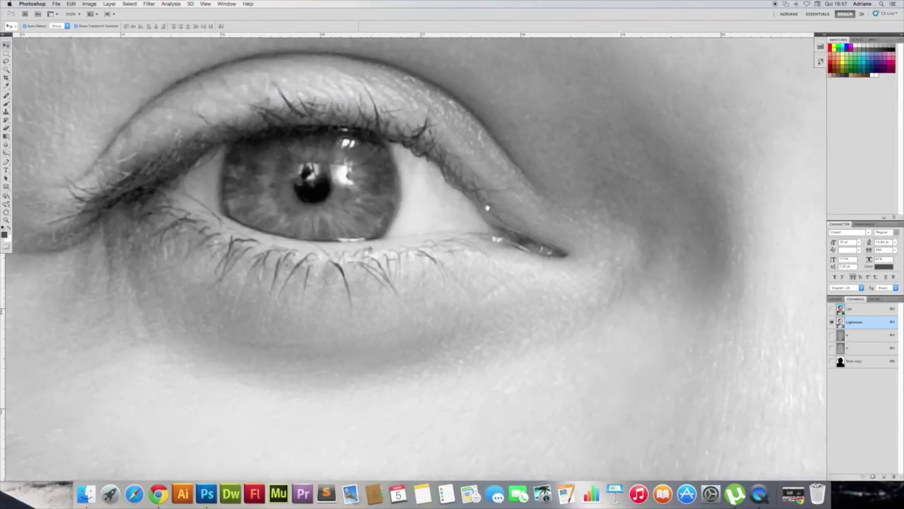
scroll(486, 188, "up", 3)
left_click(479, 168)
left_click(504, 159)
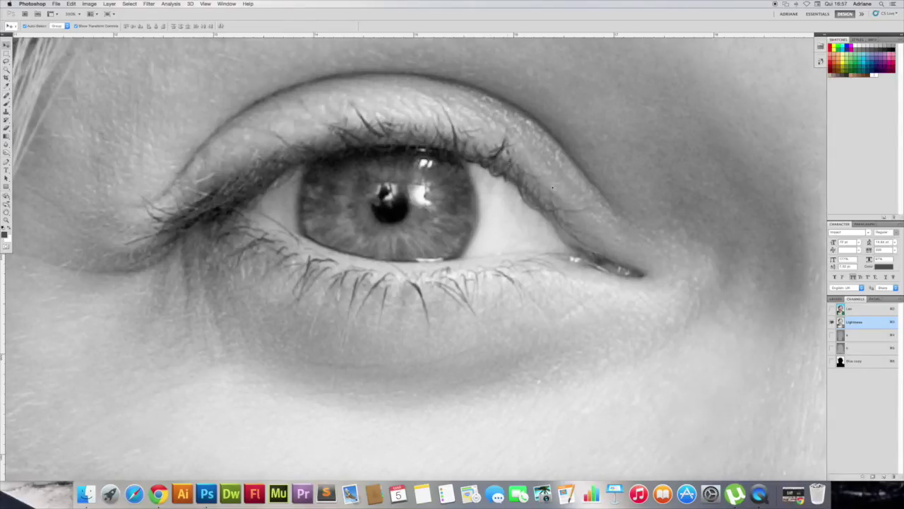
key("o")
Burn the upper lash line, both iris rims and the lower lash line darker.
left_click_drag(289, 159, 487, 149)
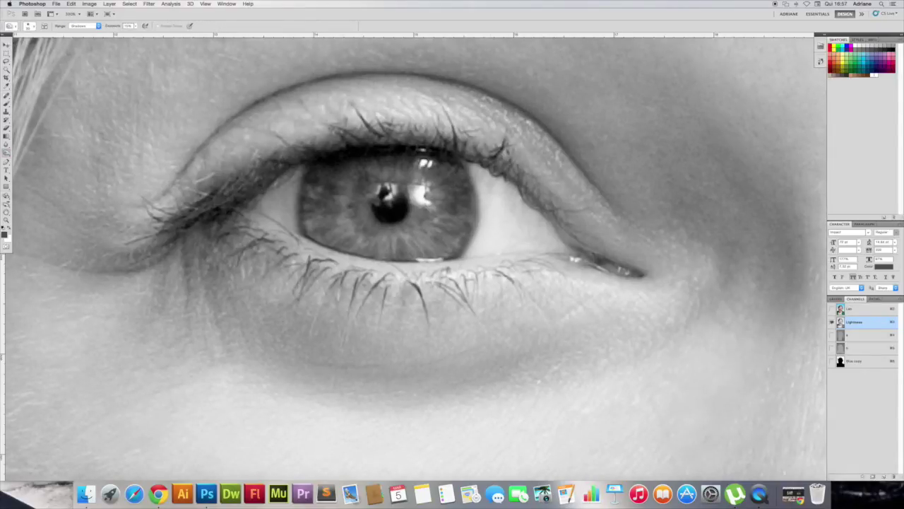
left_click_drag(469, 180, 445, 247)
left_click_drag(316, 181, 315, 243)
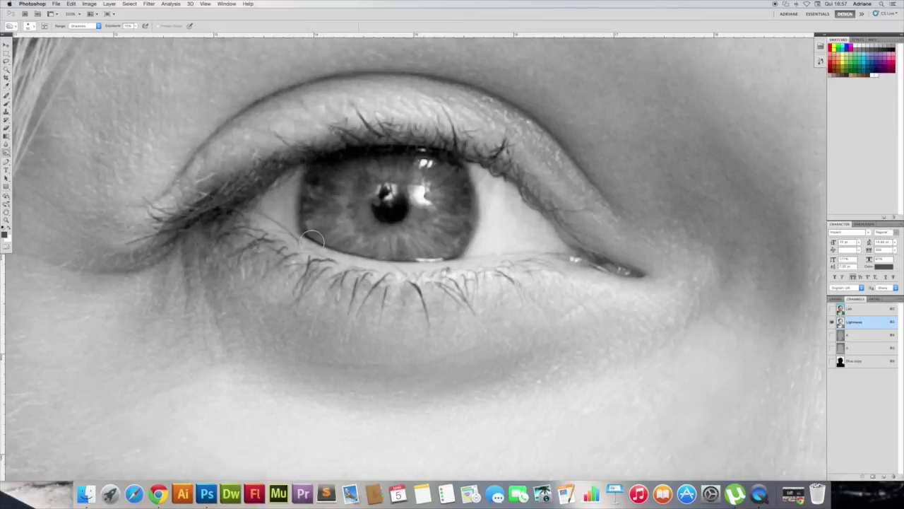
left_click_drag(222, 229, 276, 243)
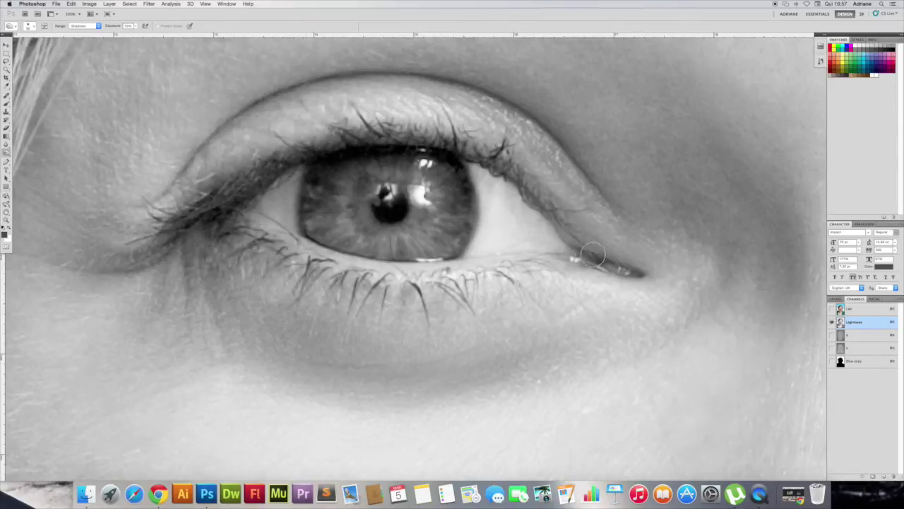
Darken the crease above the left eye, then fit the whole face on screen.
key("ctrl+minus")
key("ctrl+minus")
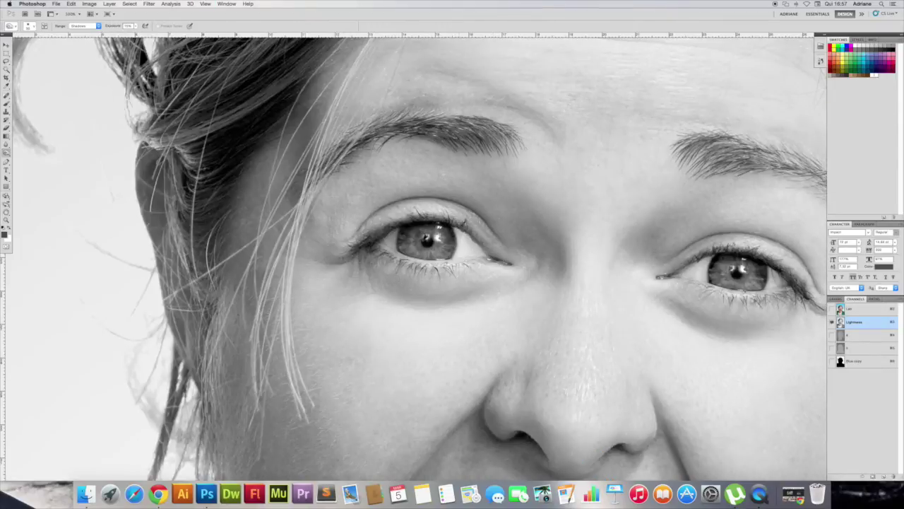
left_click_drag(423, 197, 472, 211)
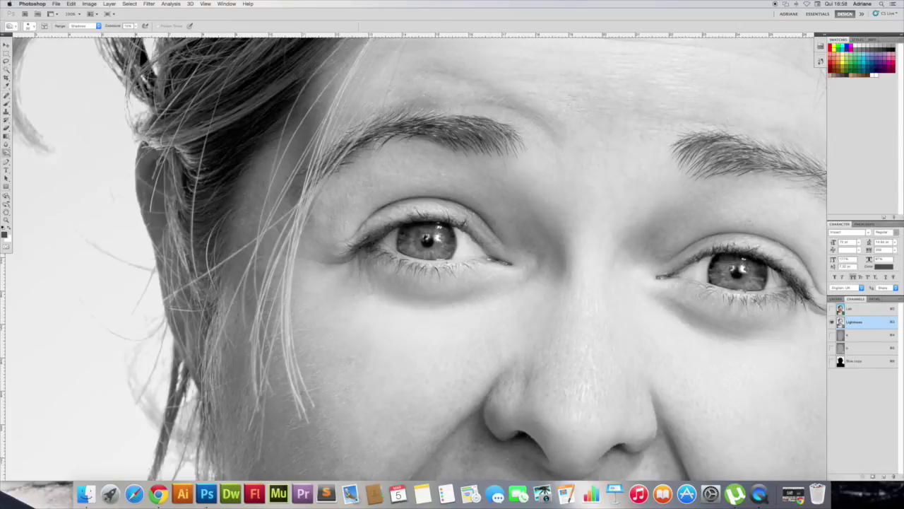
scroll(414, 257, "down", 2)
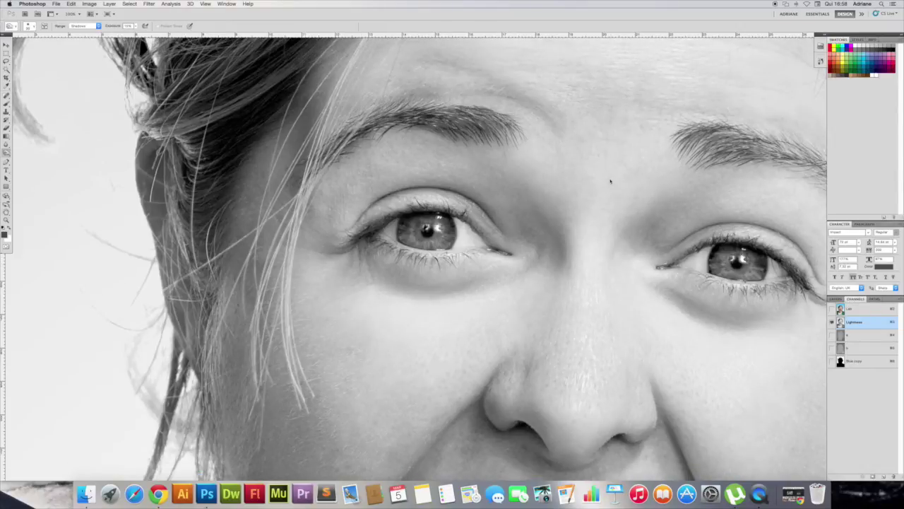
scroll(612, 198, "left", 2)
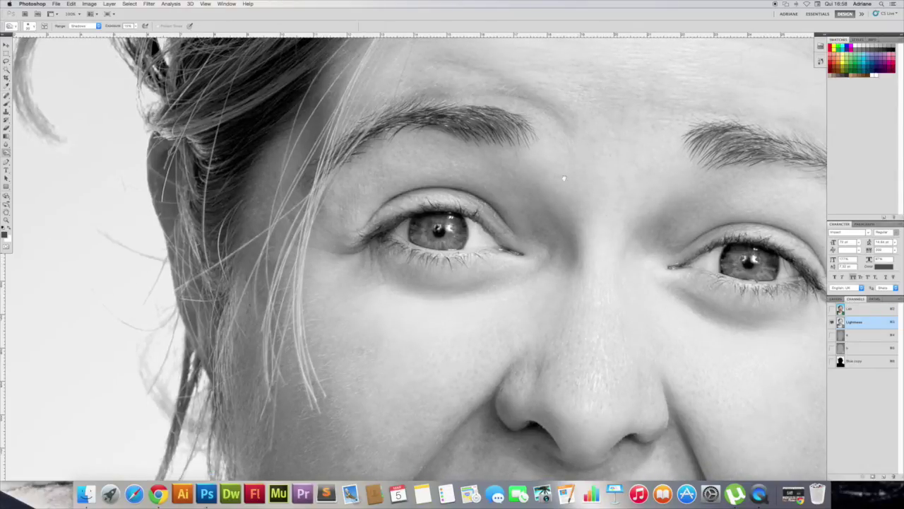
scroll(575, 155, "up", 5)
key("ctrl+0")
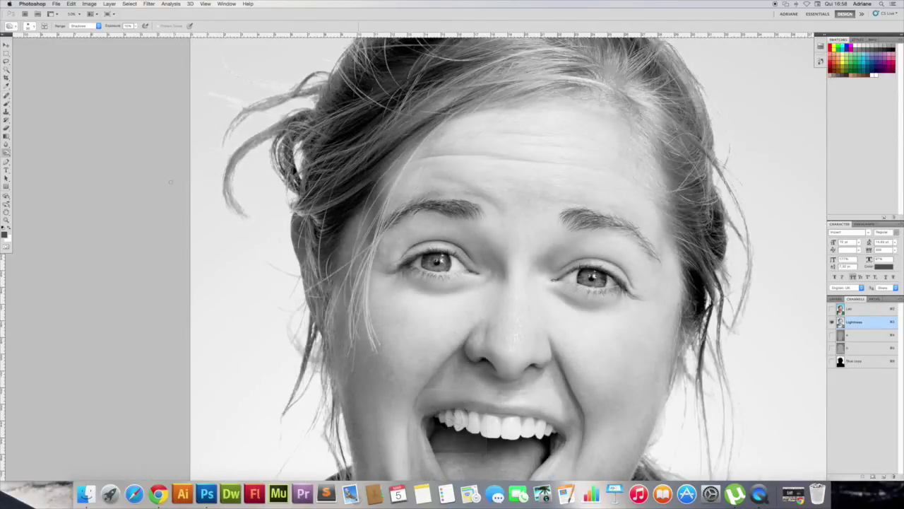
Switch to the Dodge tool with its Range set to Highlights.
double_click(5, 212)
left_click_drag(6, 153, 25, 156)
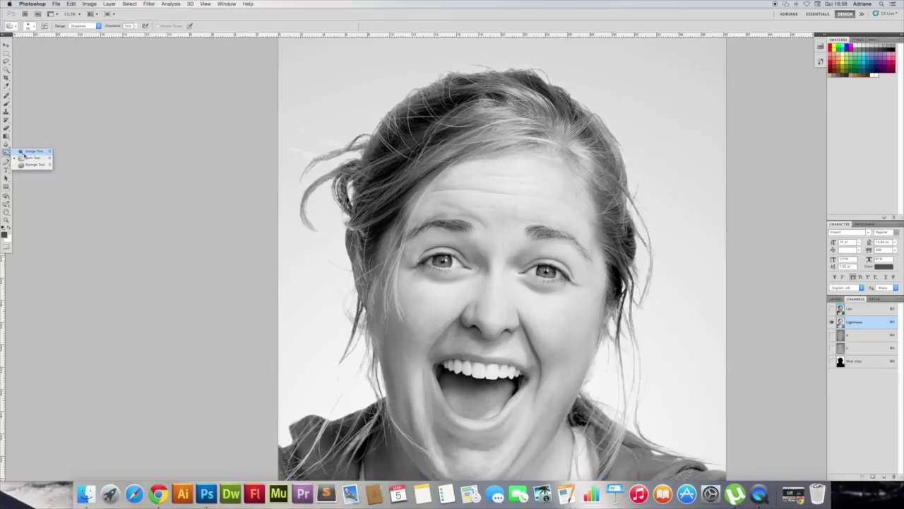
left_click(34, 156)
left_click(81, 25)
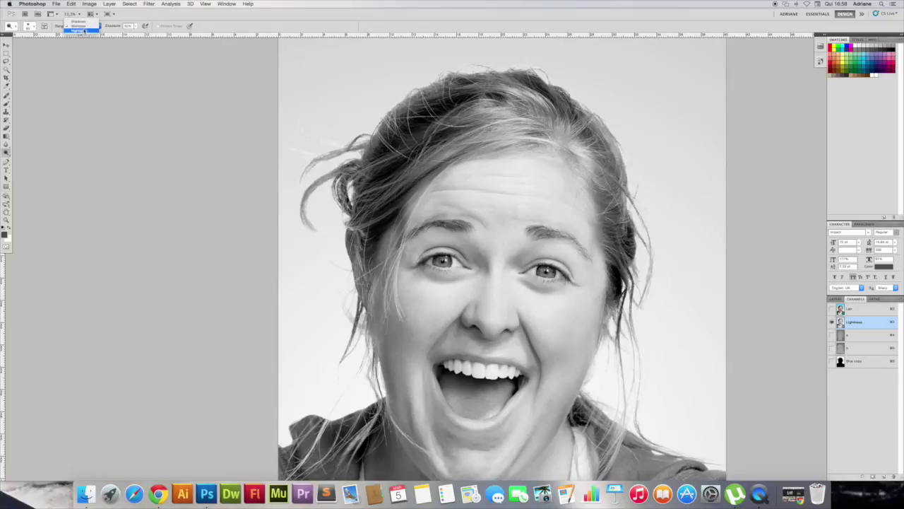
left_click(81, 31)
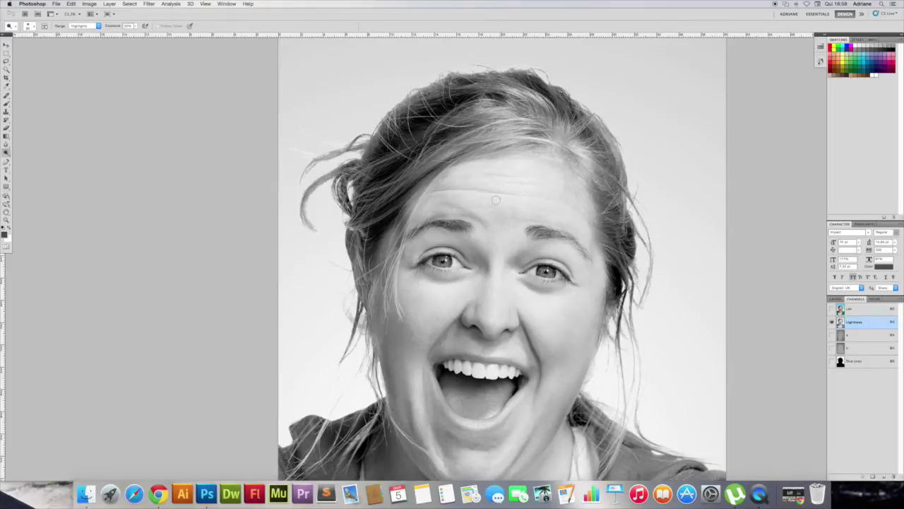
Brighten the forehead at about 16% exposure, replacing the too-strong first stroke.
scroll(496, 200, "right", 1)
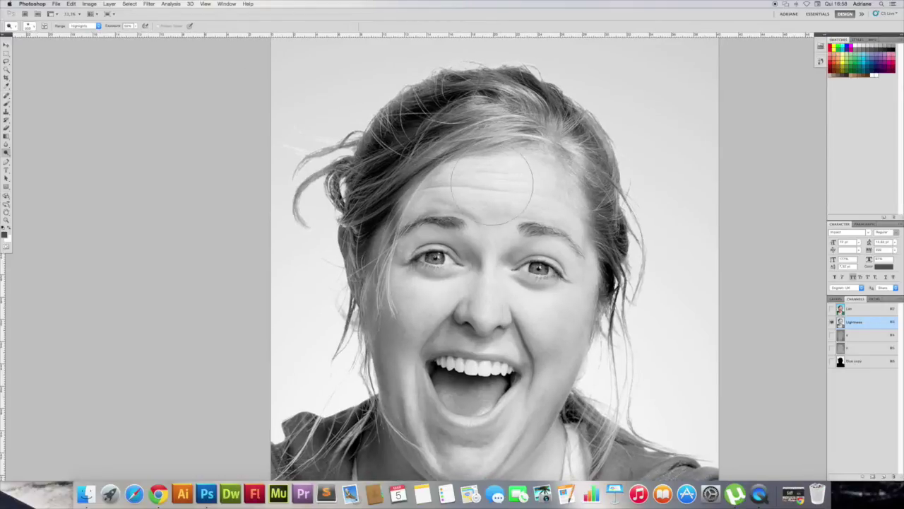
left_click_drag(499, 183, 533, 188)
scroll(533, 188, "left", 1)
key("ctrl+z")
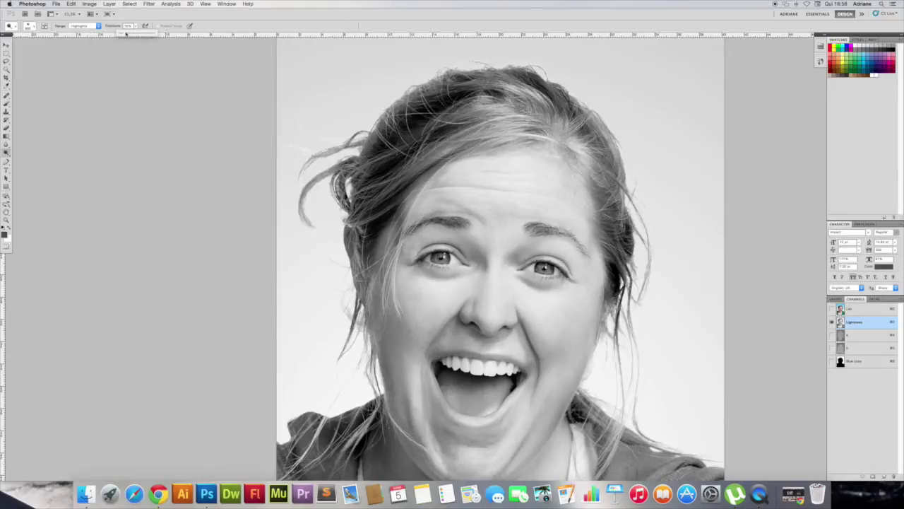
left_click(212, 154)
left_click_drag(509, 187, 544, 191)
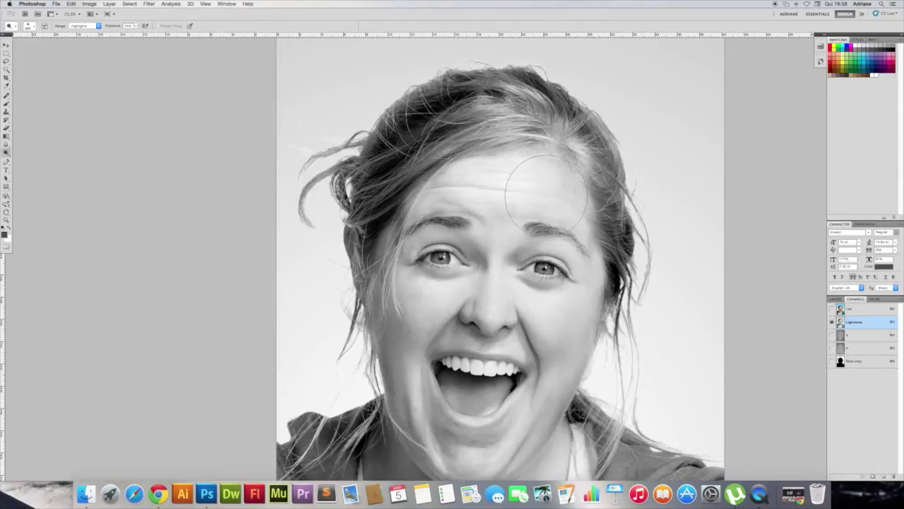
key("bracketleft")
key("bracketleft")
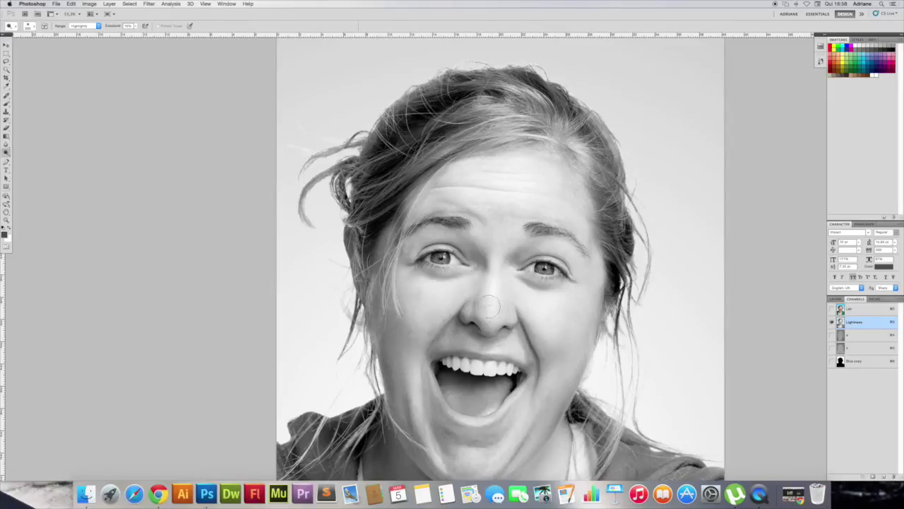
key("super+equal")
key("super+equal")
key("super+equal")
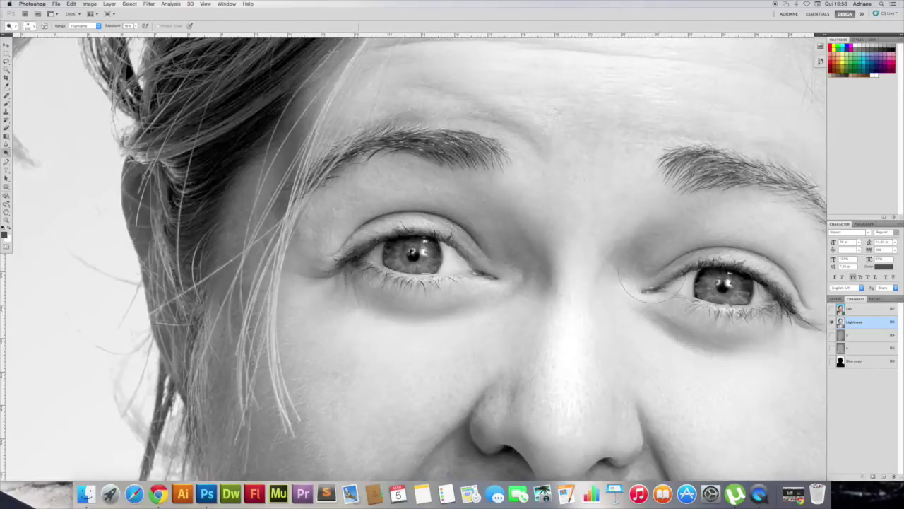
Show the rulers and dodge the skin between eyebrow and eyelid with a smaller brush.
scroll(486, 244, "right", 5)
key("super+equal")
key("super+equal")
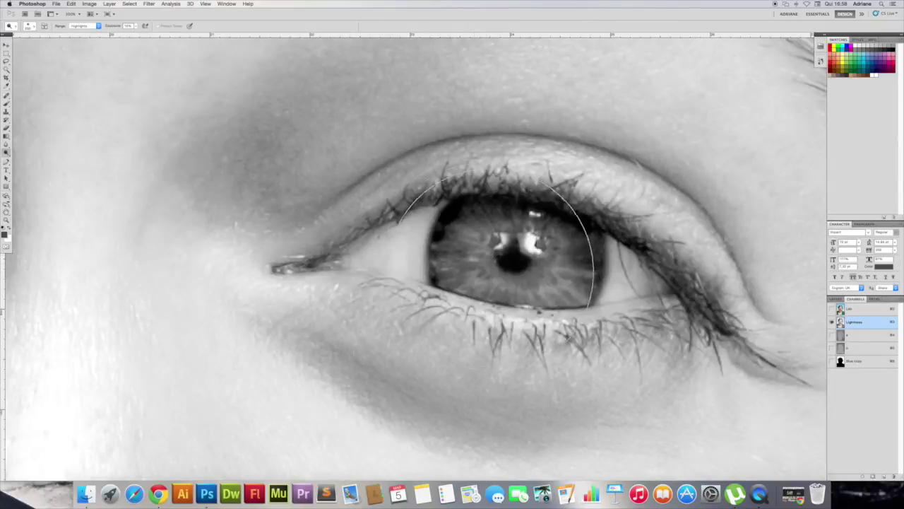
key("bracketleft")
key("bracketleft")
key("bracketleft")
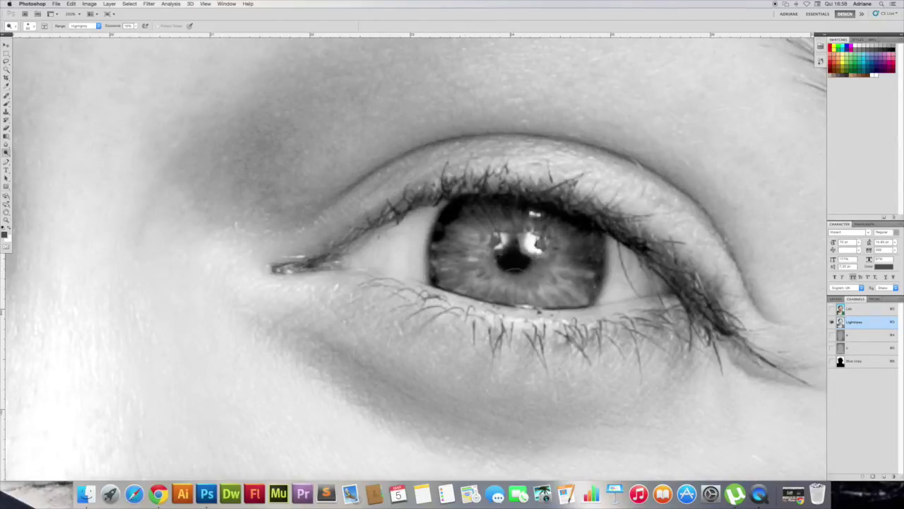
scroll(438, 262, "left", 10)
scroll(426, 255, "left", 5)
key("ctrl+r")
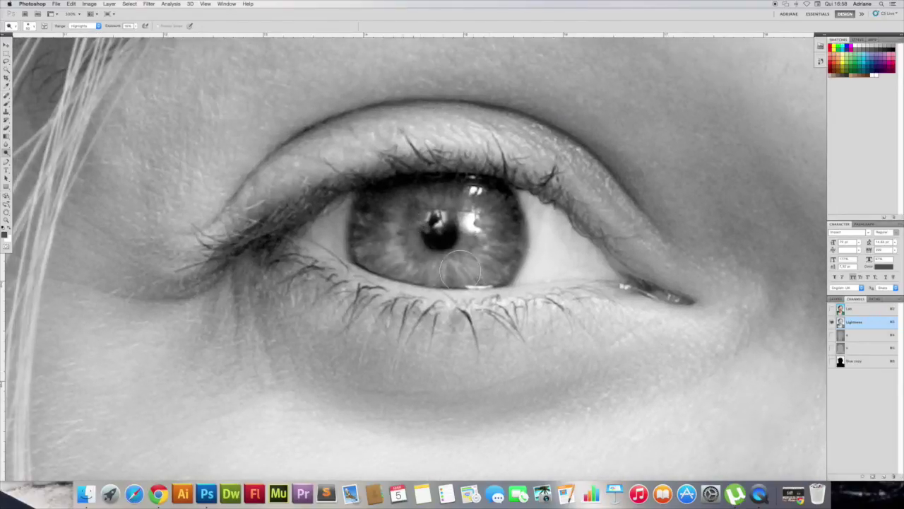
scroll(256, 202, "up", 5)
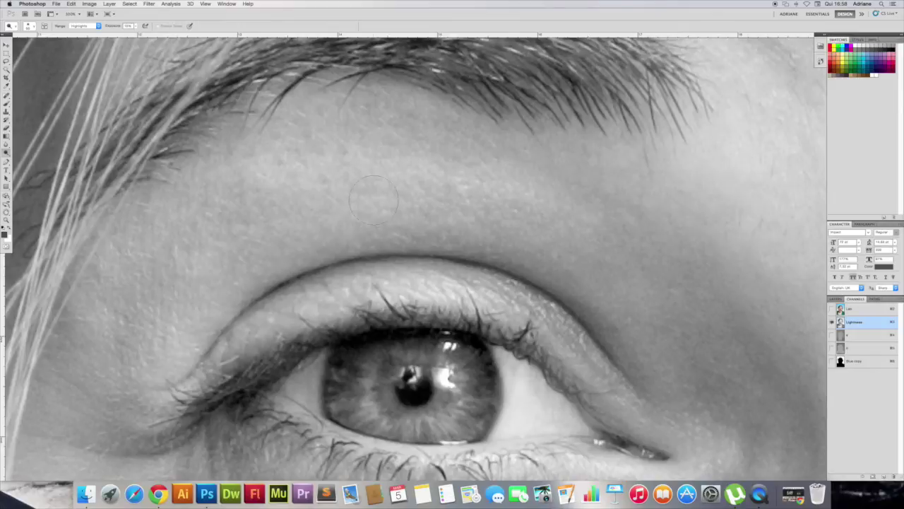
left_click_drag(567, 198, 644, 210)
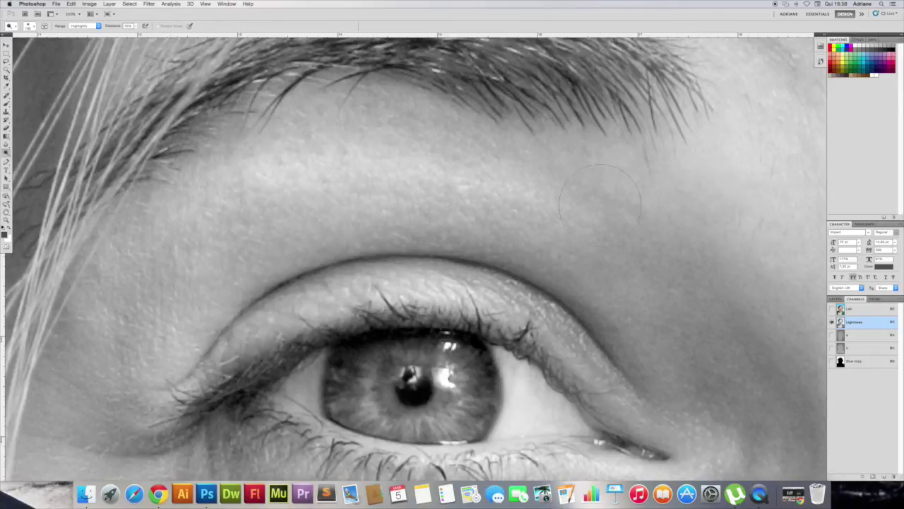
Zoom out to the whole face and dodge the background on both sides of the hair lighter.
key("ctrl+minus")
key("ctrl+minus")
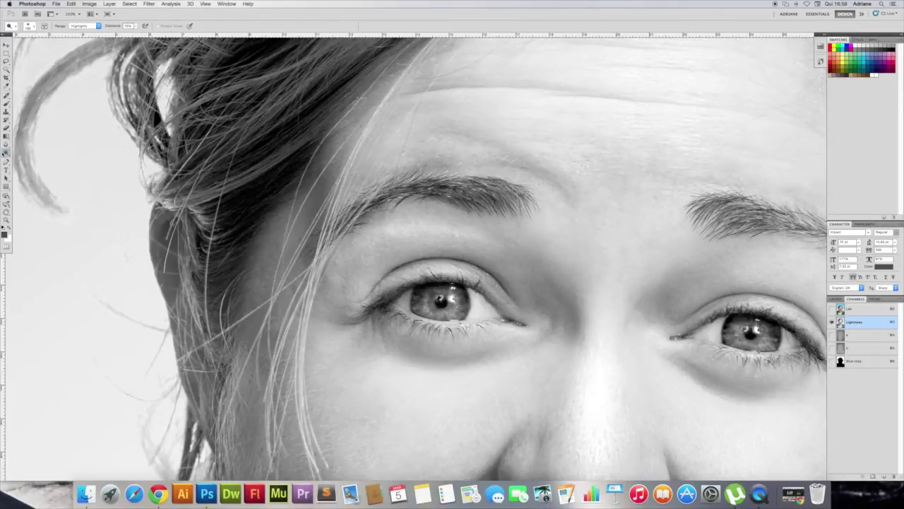
left_click_drag(6, 151, 27, 156)
scroll(454, 188, "right", 5)
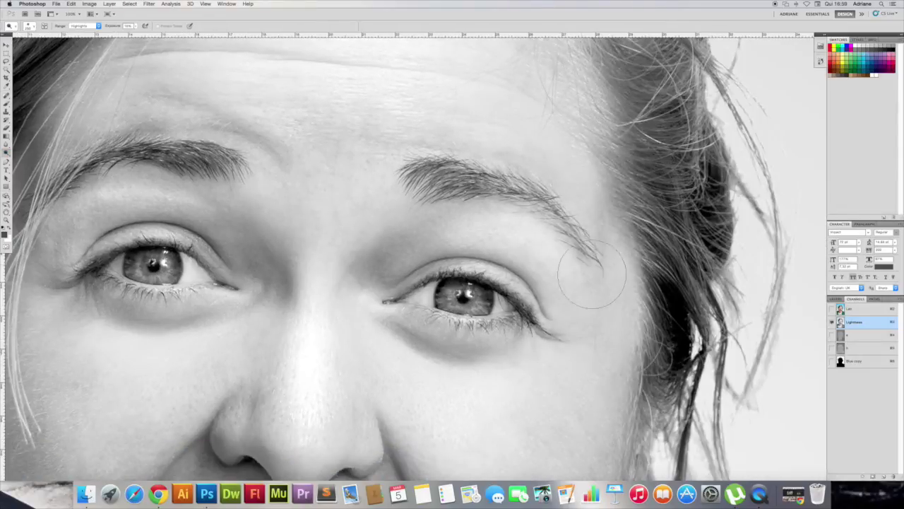
scroll(360, 187, "down", 5)
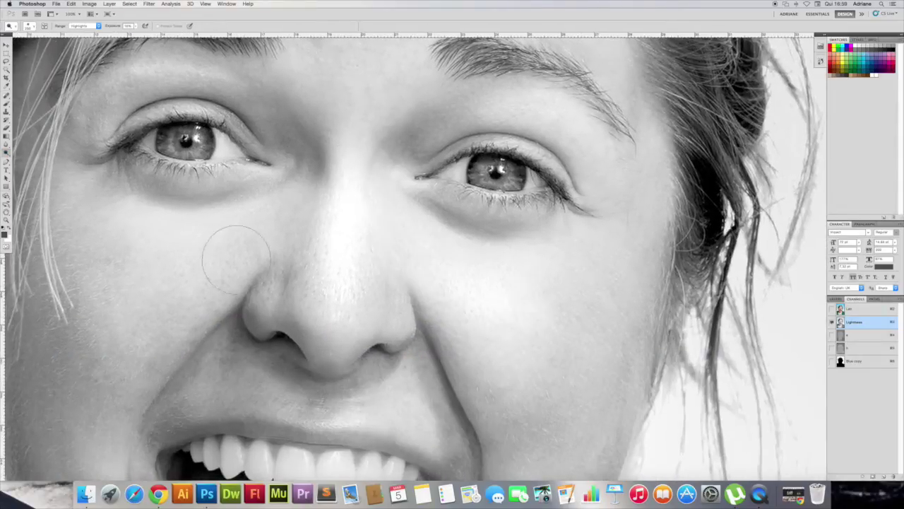
scroll(325, 311, "down", 6)
scroll(402, 283, "down", 3)
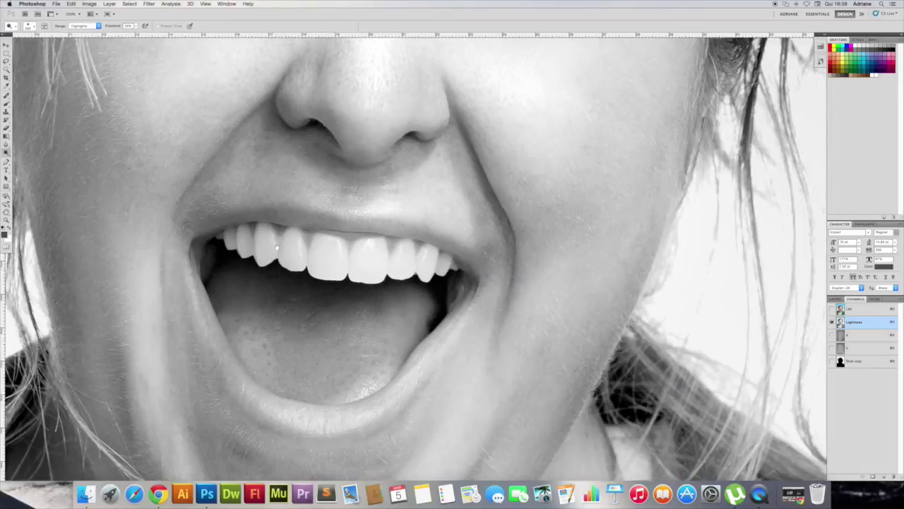
scroll(396, 297, "down", 1)
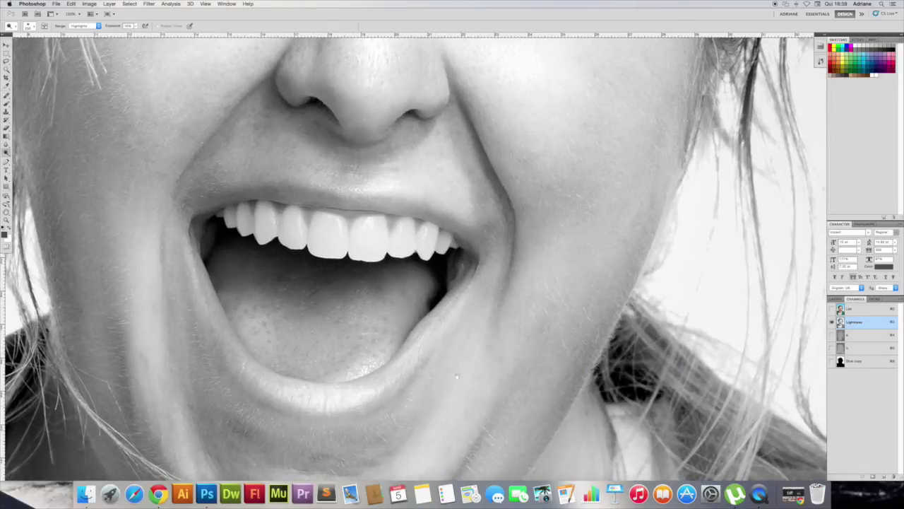
scroll(395, 360, "down", 3)
scroll(148, 305, "left", 4)
scroll(148, 305, "up", 3)
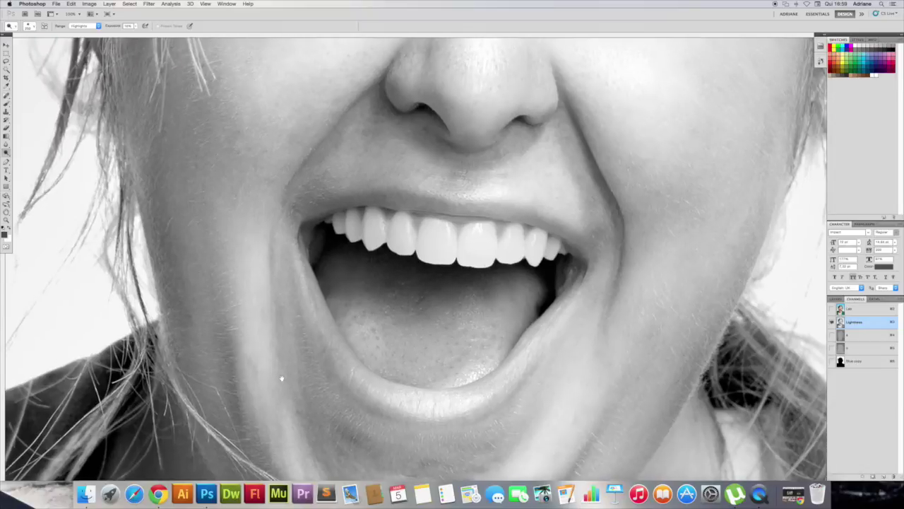
scroll(755, 244, "right", 5)
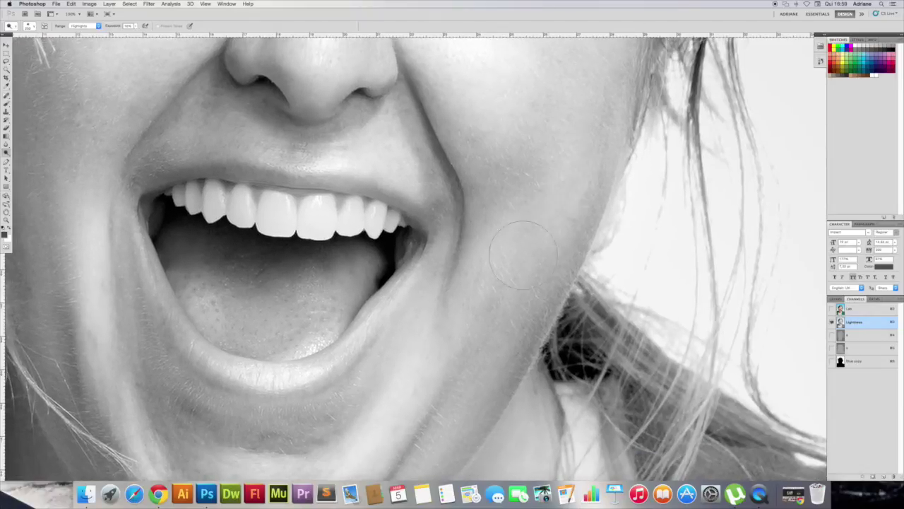
key("ctrl+minus")
key("ctrl+minus")
key("ctrl+minus")
scroll(493, 410, "left", 2)
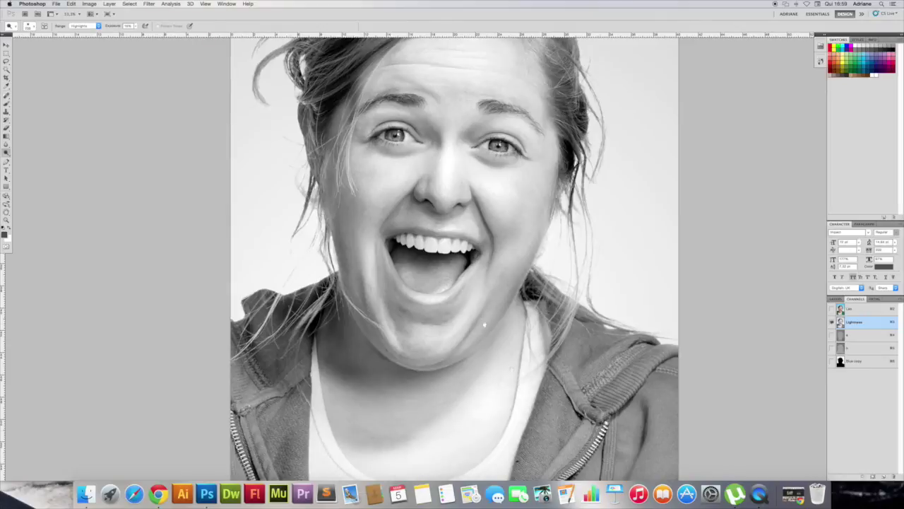
scroll(433, 329, "down", 3)
scroll(434, 329, "right", 2)
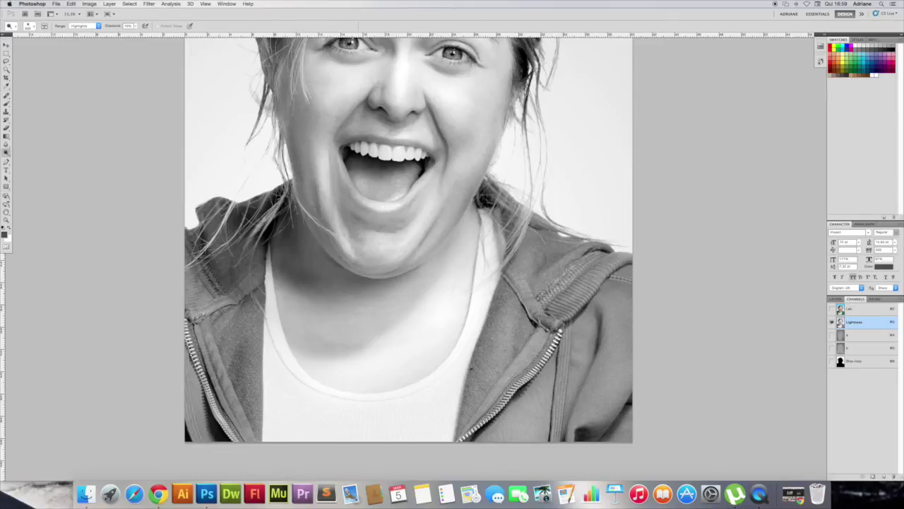
scroll(204, 396, "down", 1)
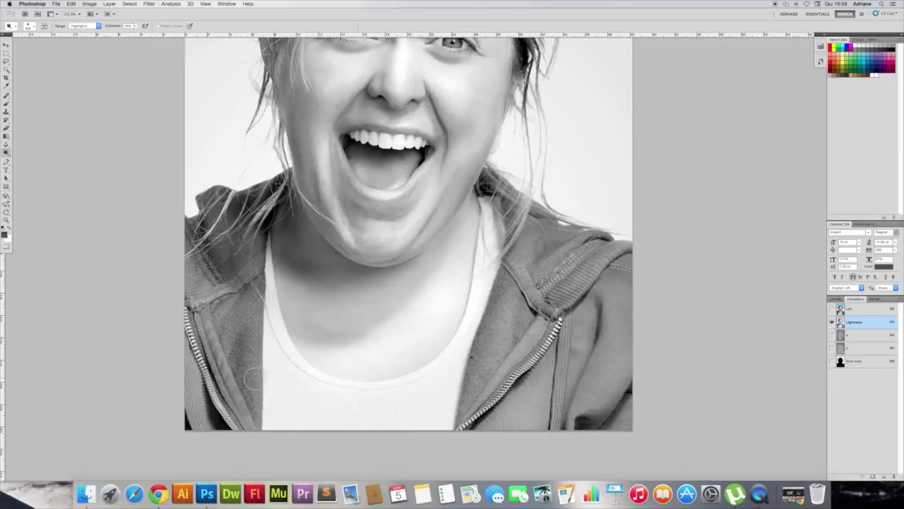
scroll(296, 339, "up", 5)
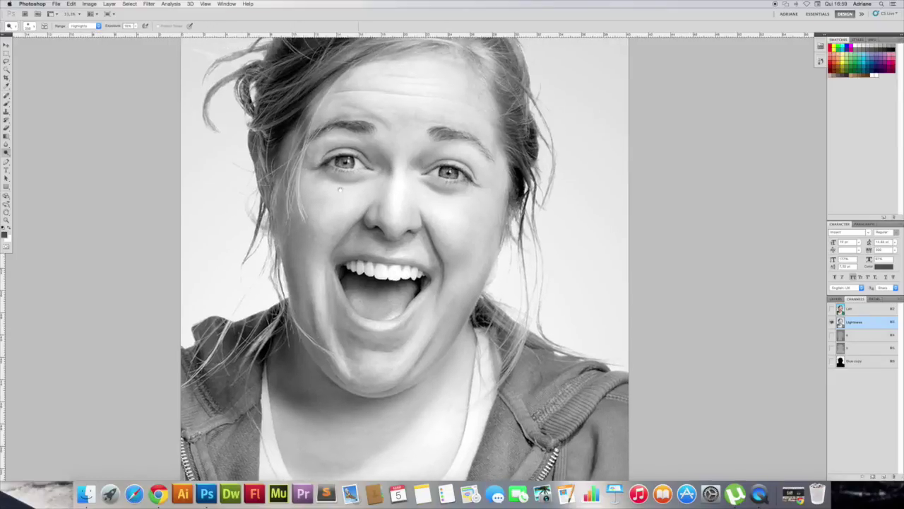
scroll(297, 339, "up", 5)
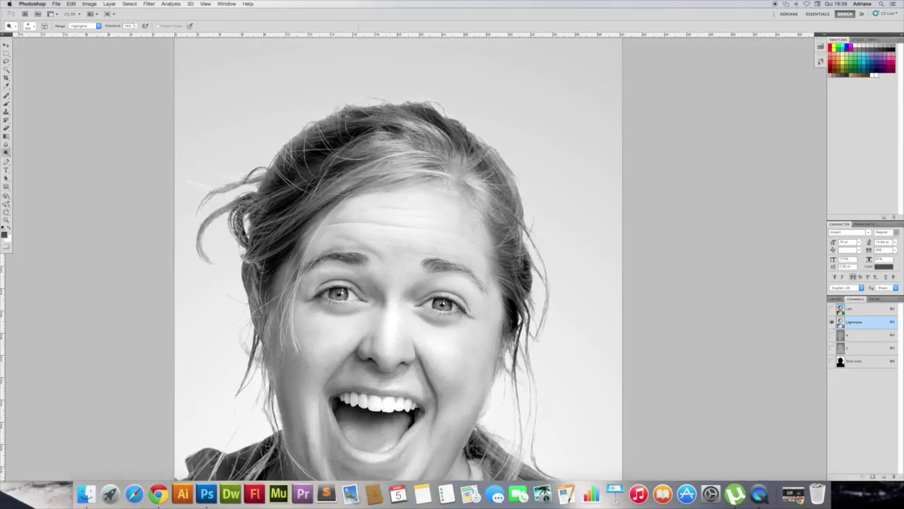
left_click_drag(536, 287, 554, 336)
left_click_drag(243, 185, 190, 176)
left_click_drag(523, 361, 519, 445)
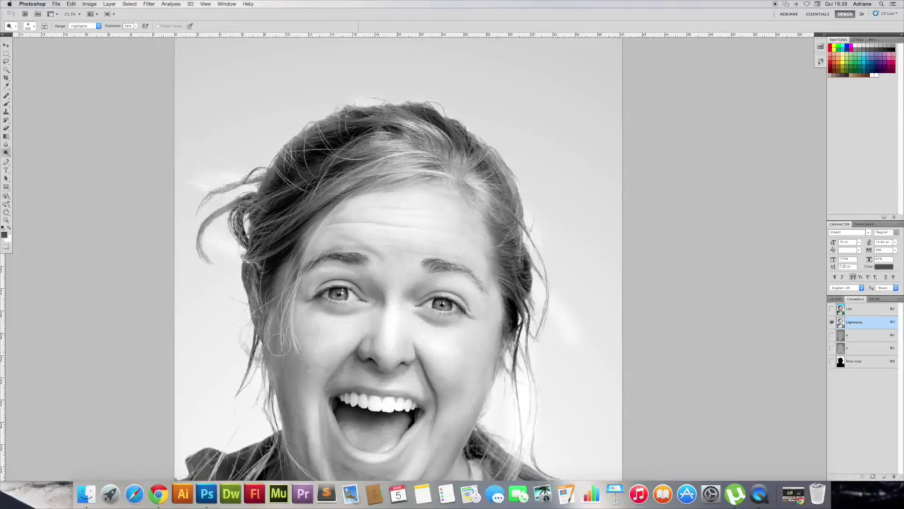
Scroll over the portrait and return to the full-colour Lab composite view.
scroll(551, 311, "down", 3)
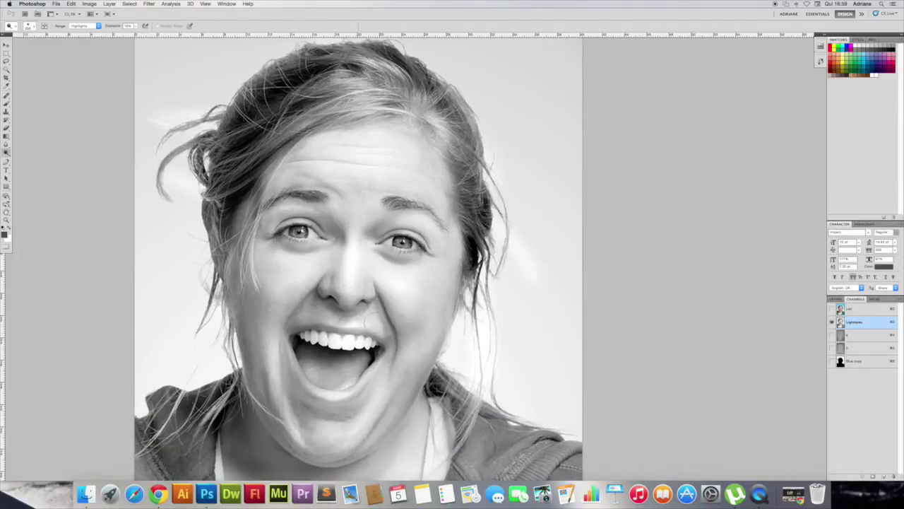
scroll(395, 339, "down", 5)
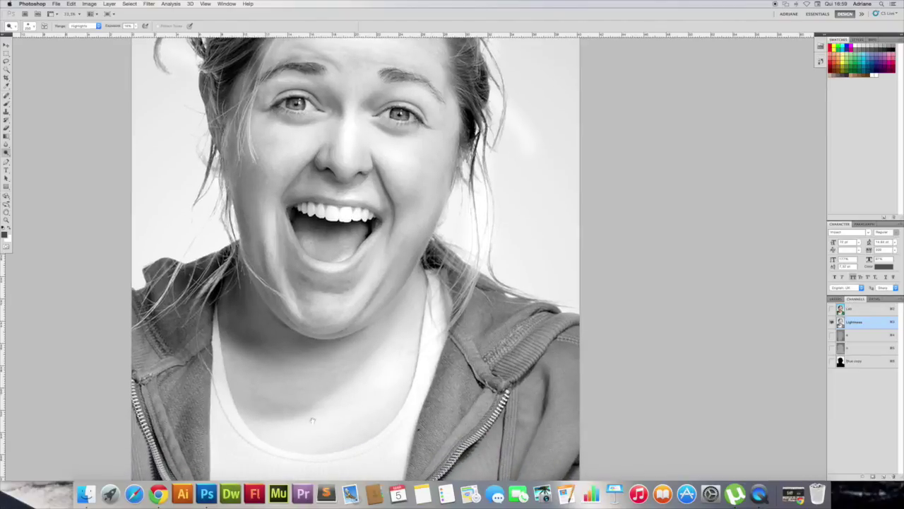
scroll(327, 379, "down", 4)
scroll(472, 368, "down", 2)
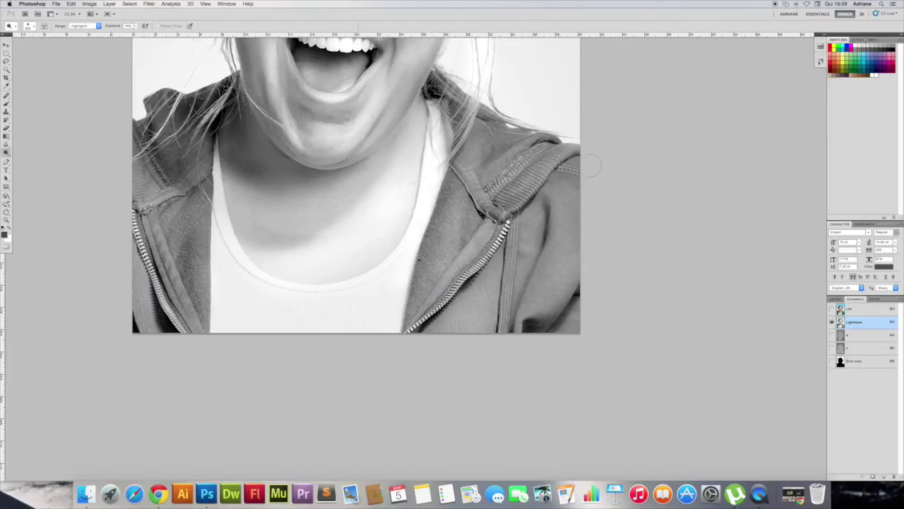
scroll(523, 304, "down", 1)
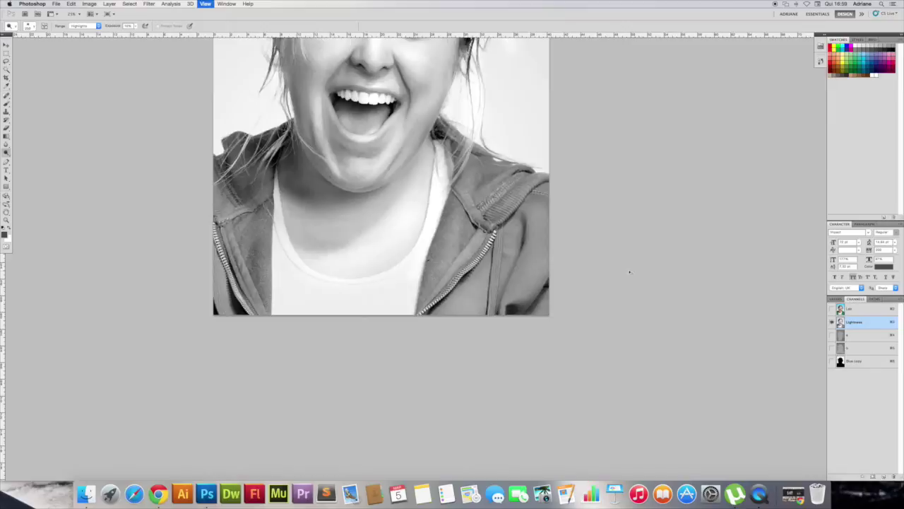
scroll(552, 210, "down", 1)
scroll(552, 211, "down", 3)
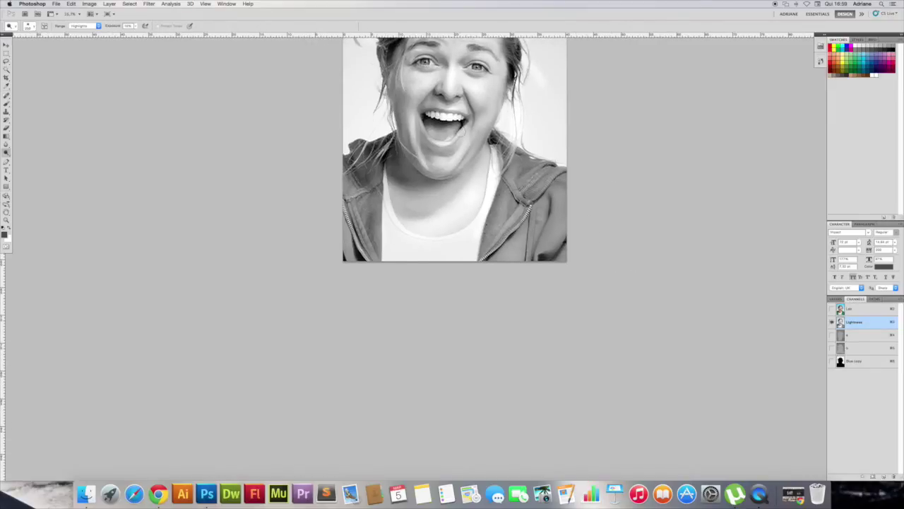
scroll(428, 208, "right", 1)
scroll(429, 208, "up", 3)
scroll(424, 234, "right", 1)
left_click(832, 309)
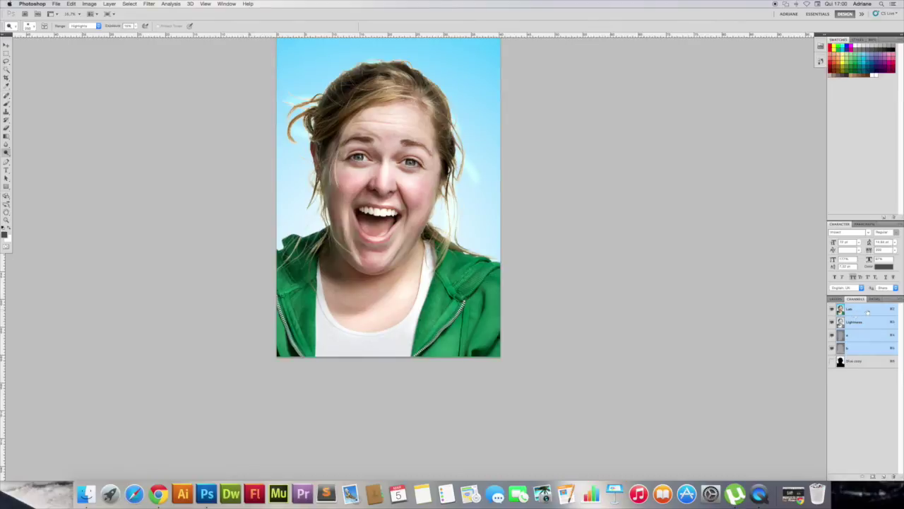
Leave full screen and Quick Look the original IS946-009.jpg in the Finder STOCK folder.
key("shift+f")
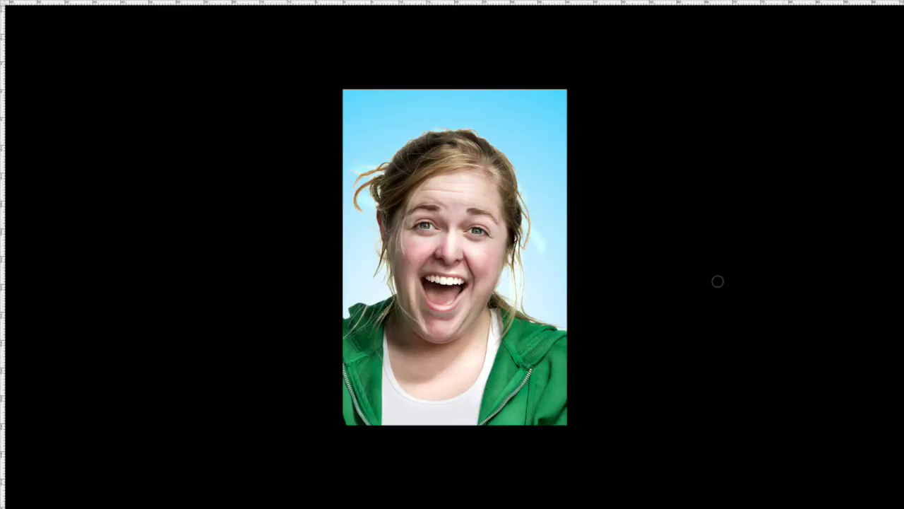
left_click(255, 297)
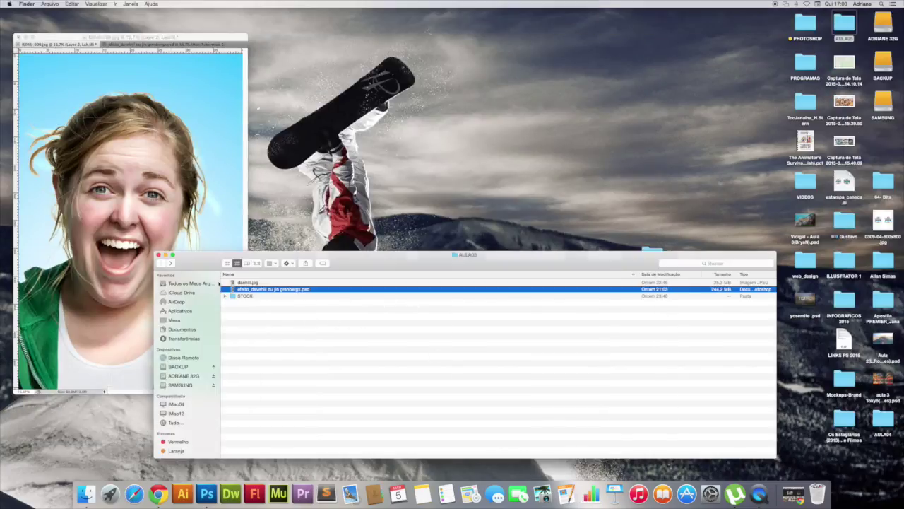
double_click(242, 296)
left_click(265, 295)
left_click(272, 316)
key("space")
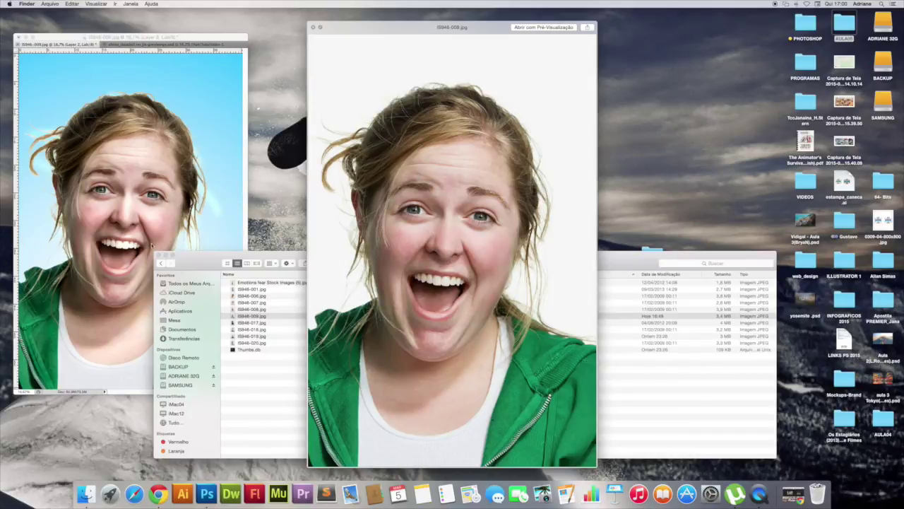
Close the IS946-009.jpg preview and return to the portrait in Photoshop.
left_click_drag(219, 253, 383, 354)
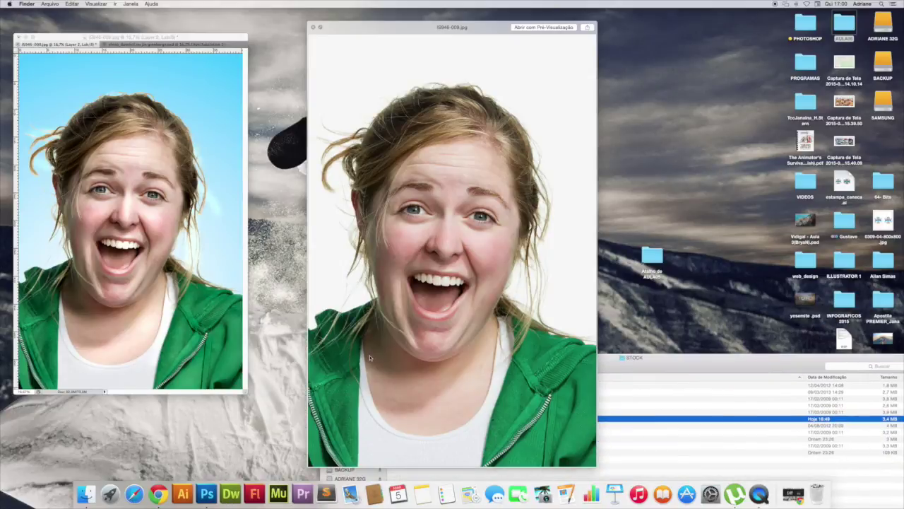
key("space")
key("Up")
key("Up")
key("Up")
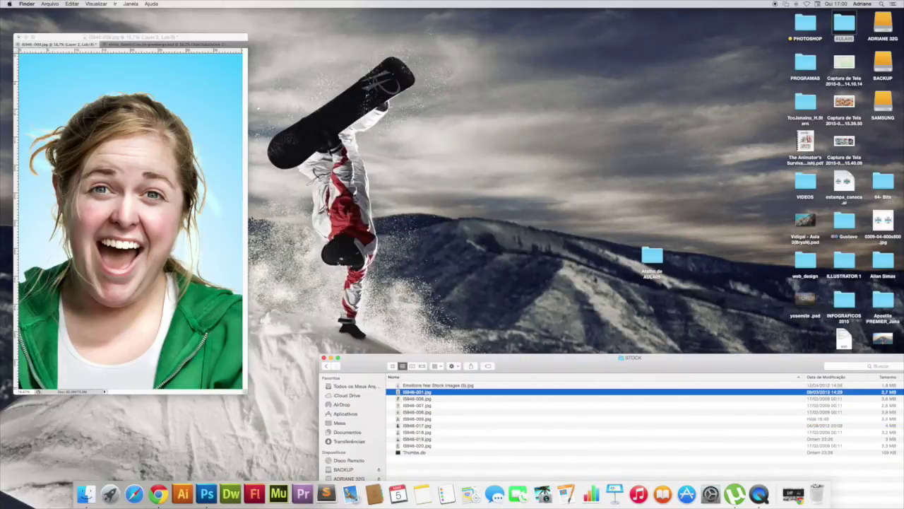
left_click(66, 36)
Show the portrait full screen and inspect its Lightness channel alone in the Channels panel.
key("f")
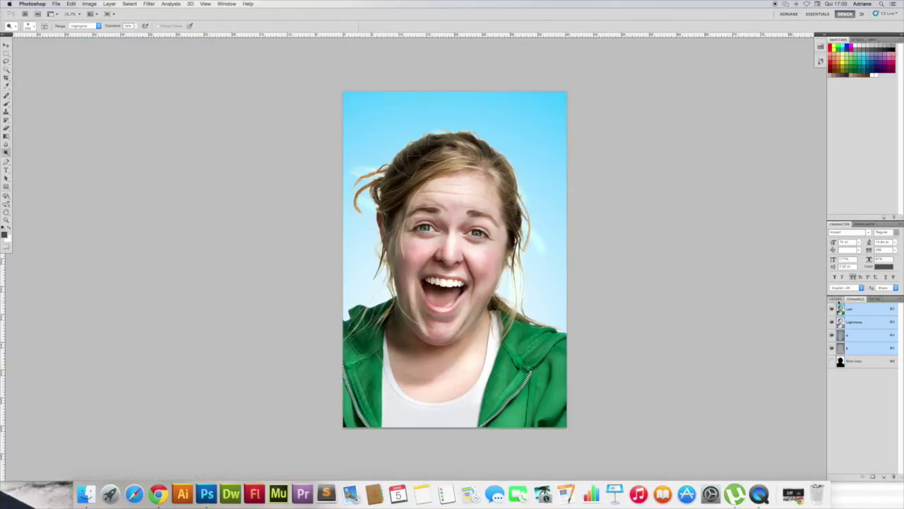
left_click(854, 299)
left_click(857, 322)
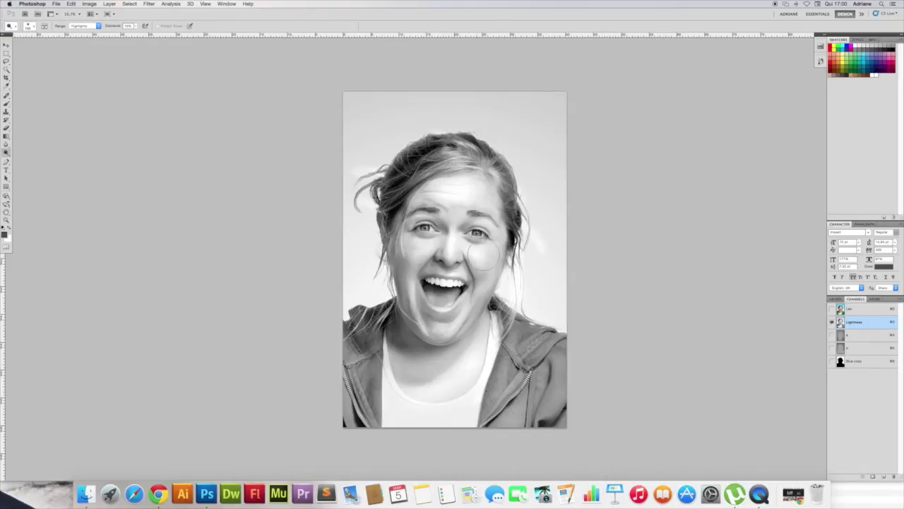
scroll(409, 247, "left", 3)
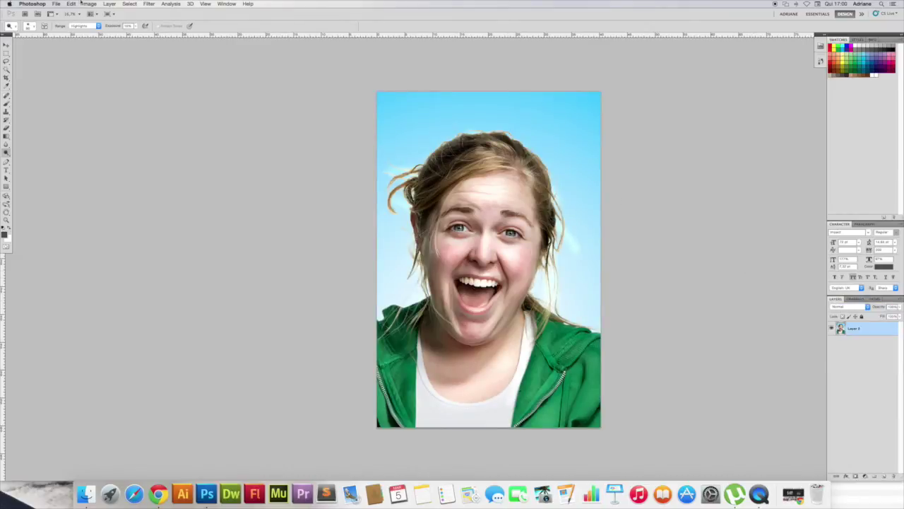
left_click(85, 4)
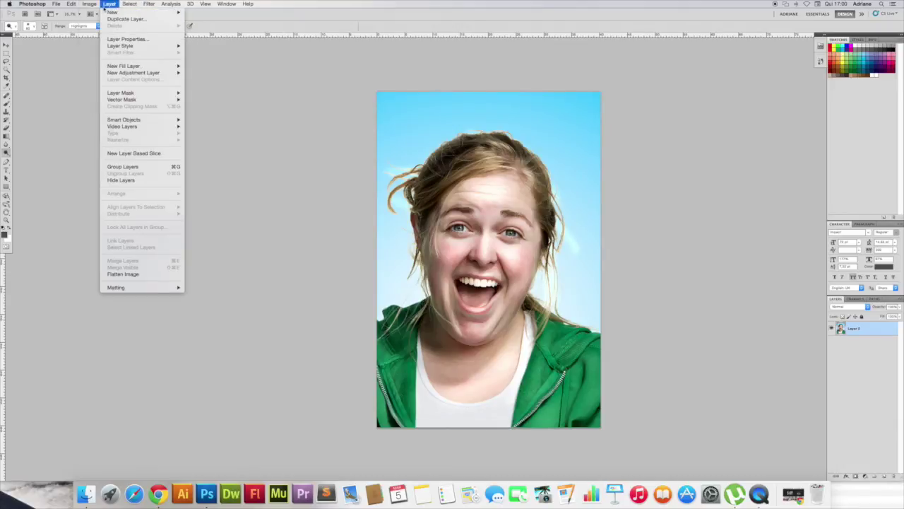
mouse_move(99, 12)
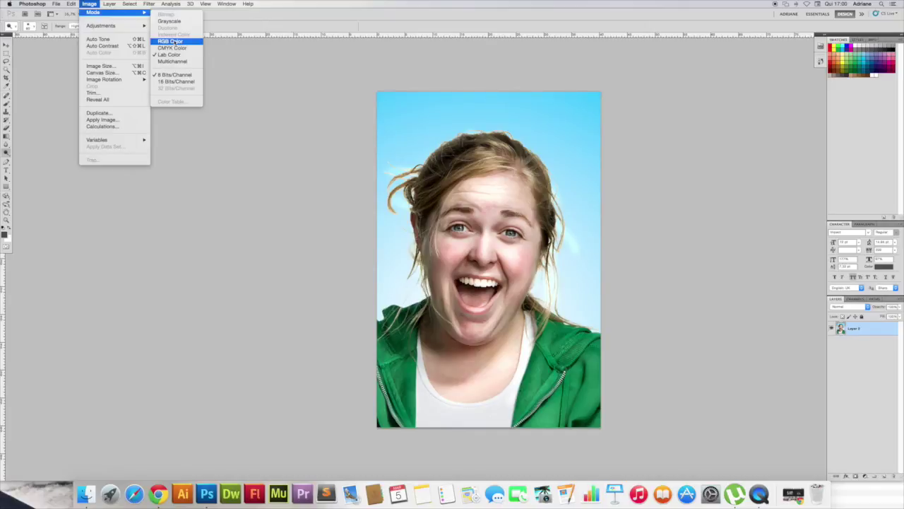
Convert the portrait from Lab to RGB Color.
left_click(174, 41)
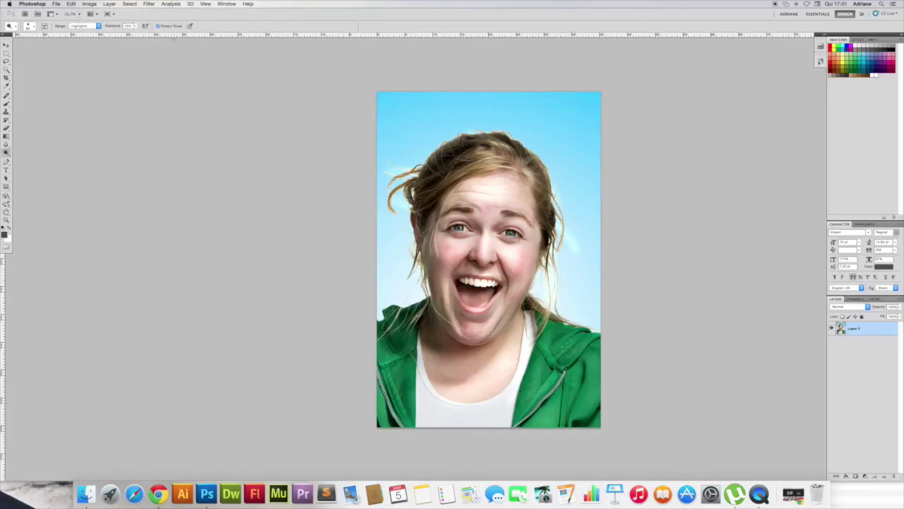
left_click(150, 4)
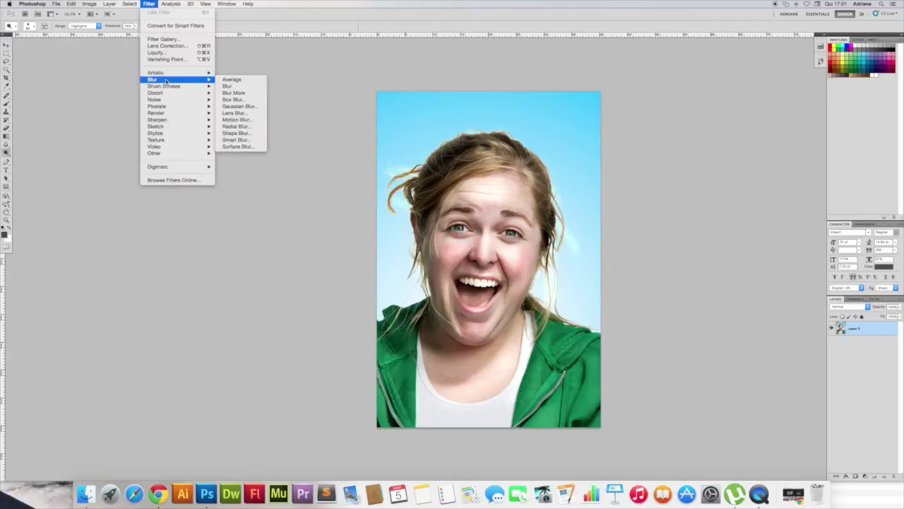
mouse_move(154, 153)
left_click(240, 162)
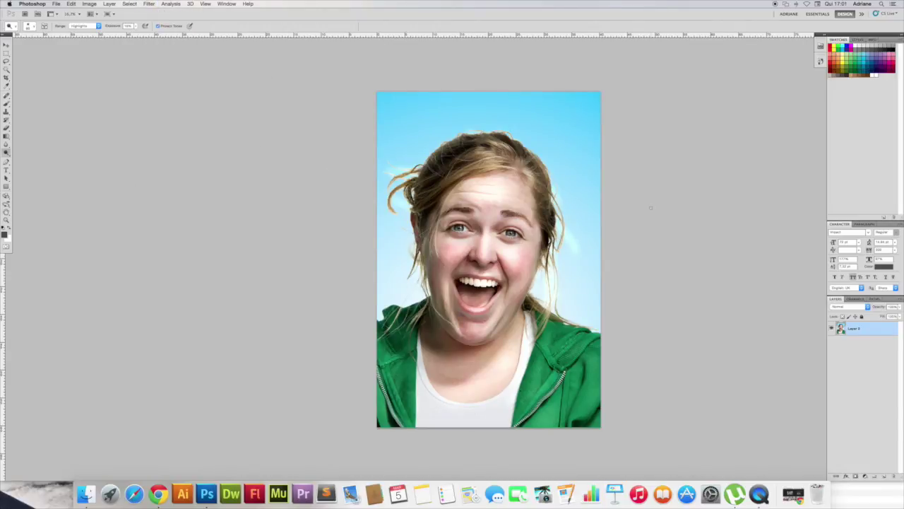
Duplicate the portrait layer as Layer 0 copy with Cmd+J.
key("ctrl+j")
double_click(858, 329)
left_click(838, 307)
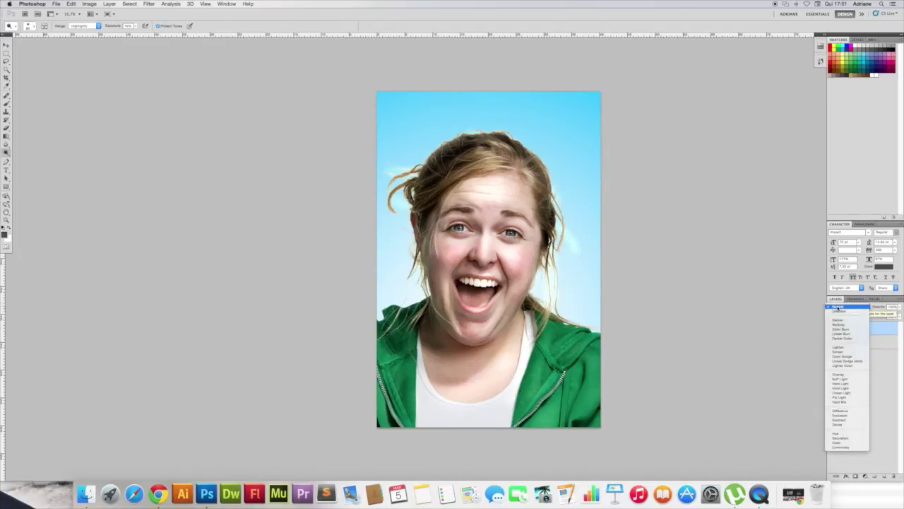
Set Layer 0 copy to Soft Light blending and toggle its visibility to compare.
left_click(841, 381)
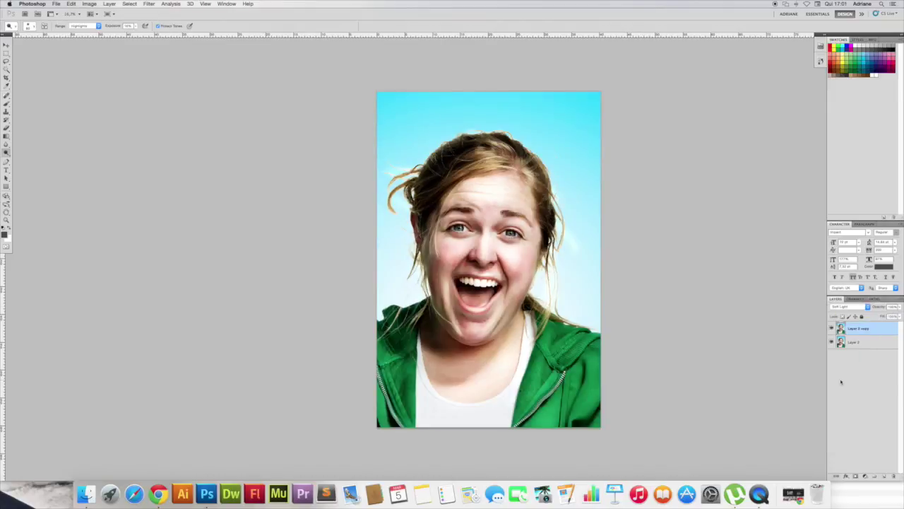
left_click(832, 329)
left_click(845, 308)
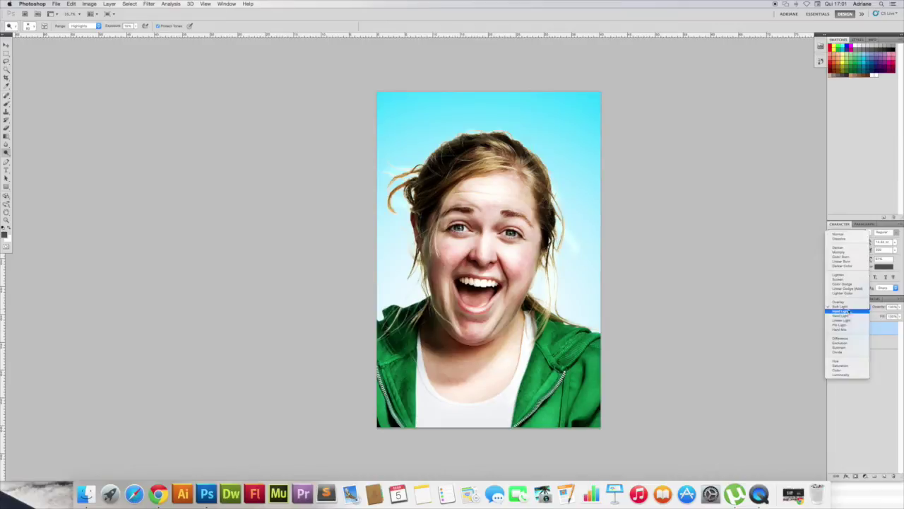
left_click(845, 309)
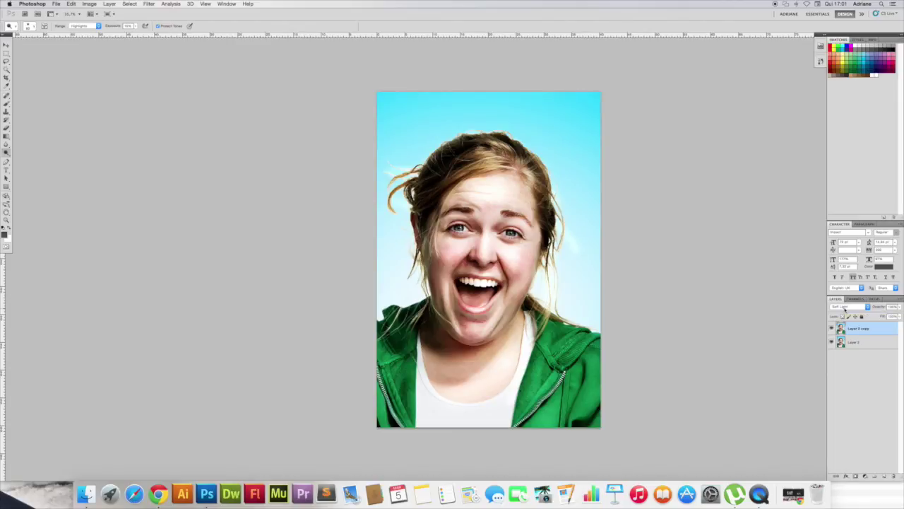
left_click(153, 3)
mouse_move(154, 152)
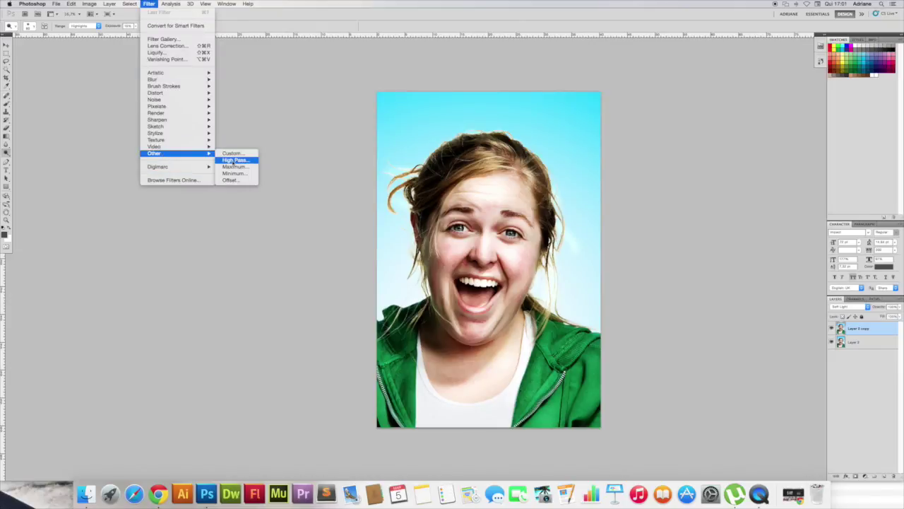
Apply a High Pass filter with about 53.2 pixels radius to Layer 0 copy.
left_click(236, 160)
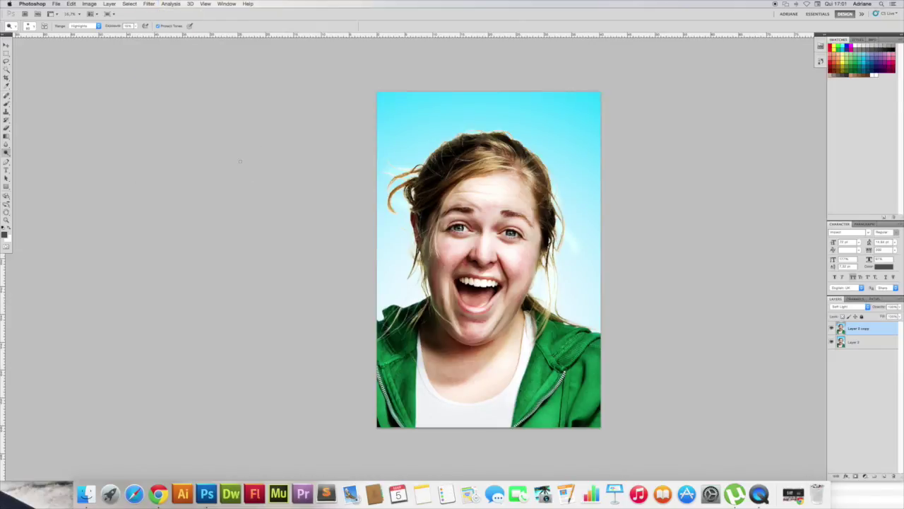
left_click(492, 200)
left_click(149, 3)
mouse_move(162, 153)
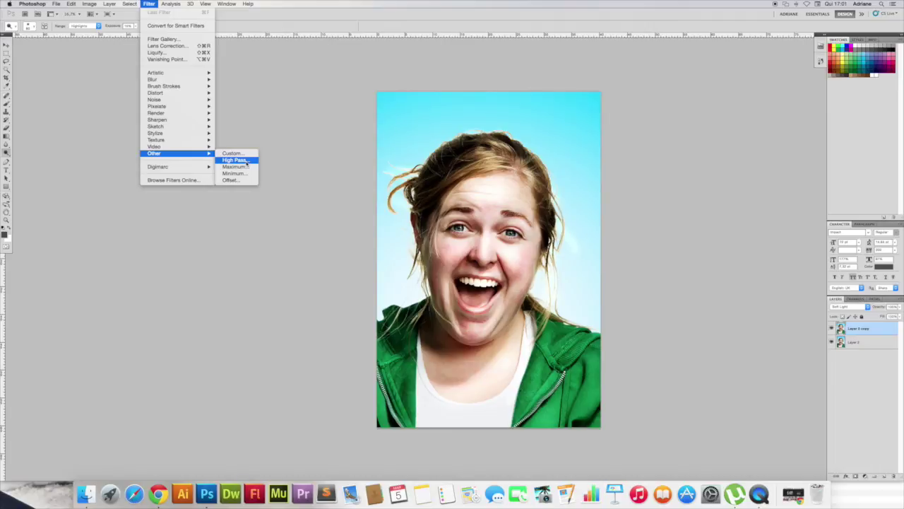
left_click(246, 160)
left_click_drag(457, 176, 743, 135)
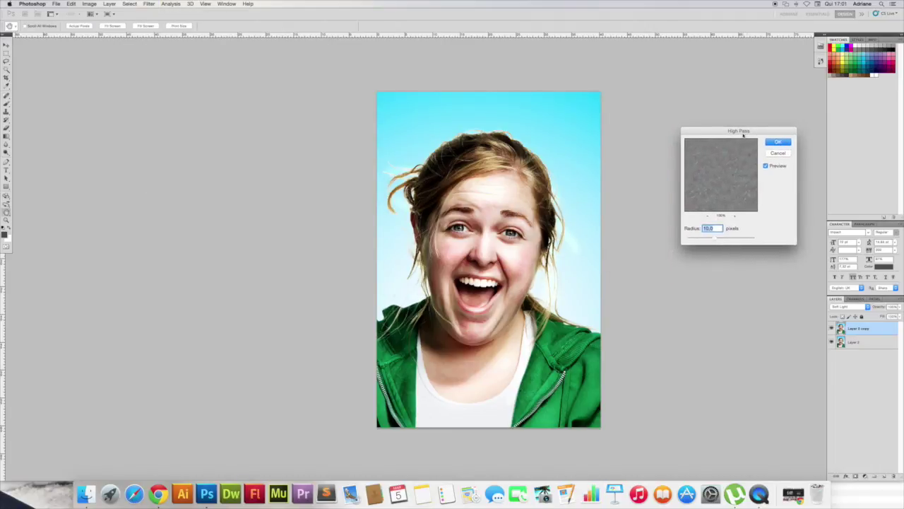
mouse_move(724, 241)
left_mouse_down()
mouse_move(736, 240)
mouse_move(684, 241)
left_mouse_up()
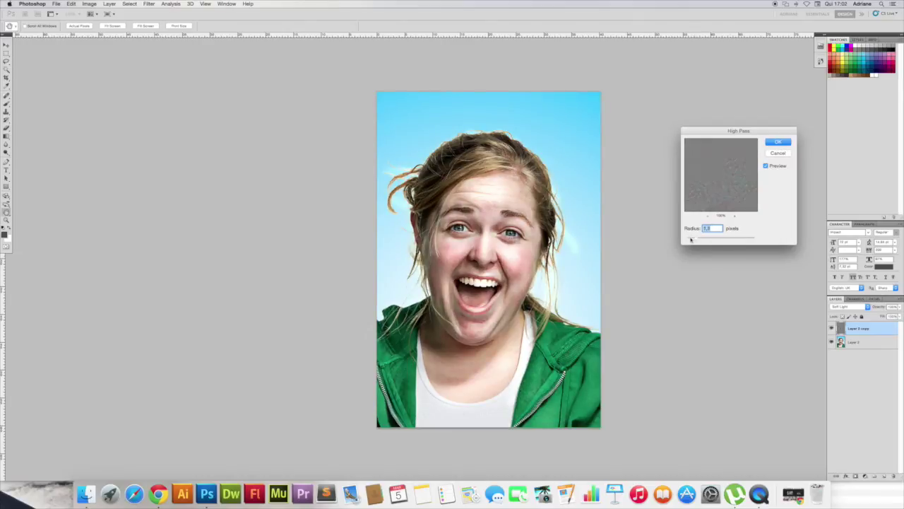
left_click(722, 240)
left_click_drag(731, 240, 734, 241)
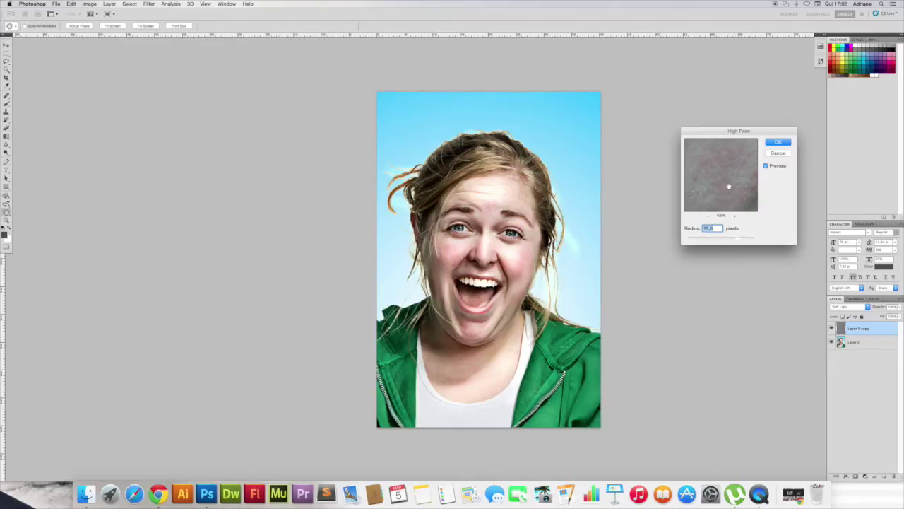
left_click(778, 142)
key("o")
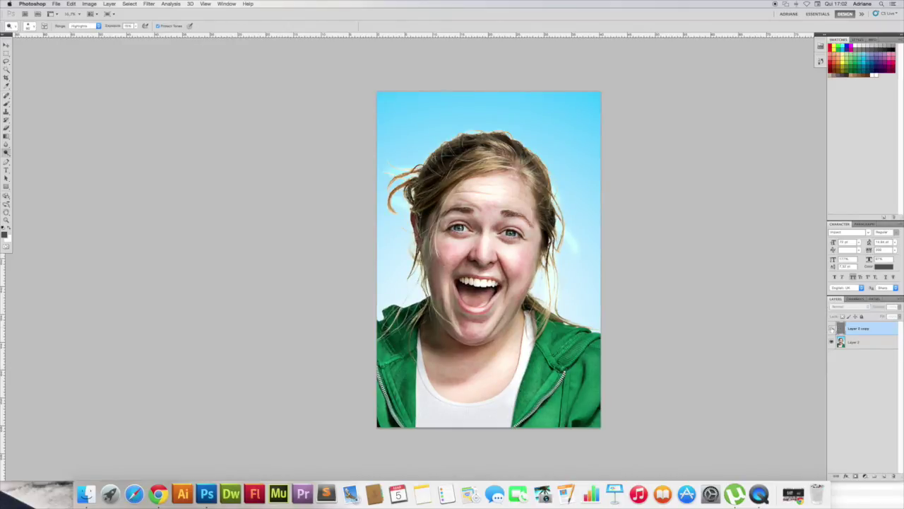
Set the High Pass layer to about 87% opacity in Hard Light blend mode.
left_click(901, 307)
left_click_drag(896, 316, 888, 316)
left_click(851, 309)
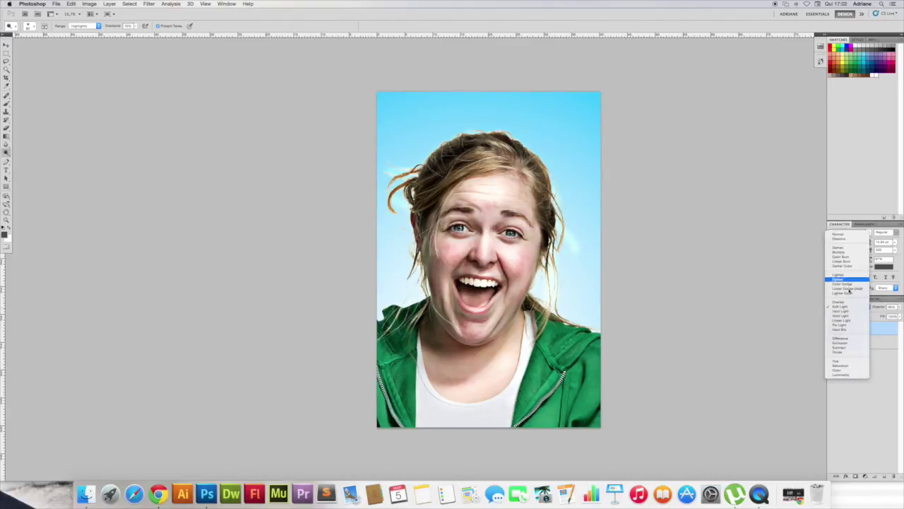
left_click(848, 312)
left_click(851, 308)
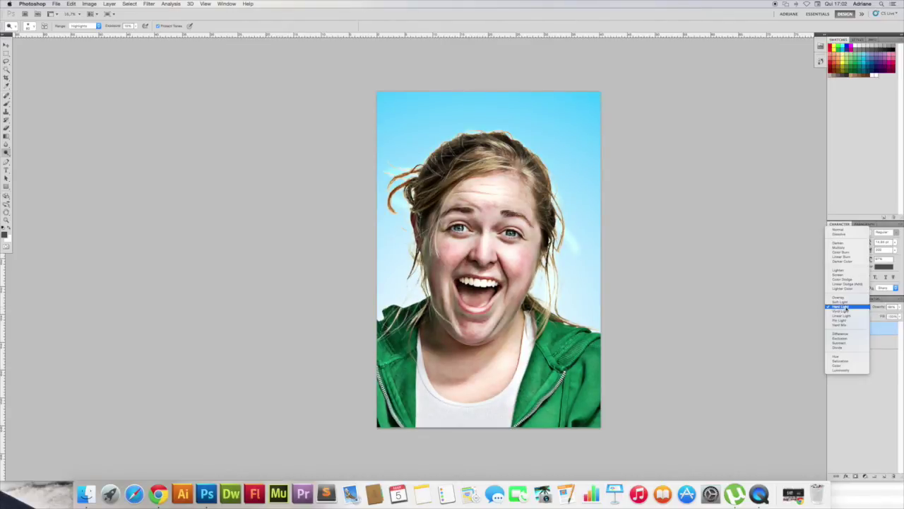
left_click(841, 306)
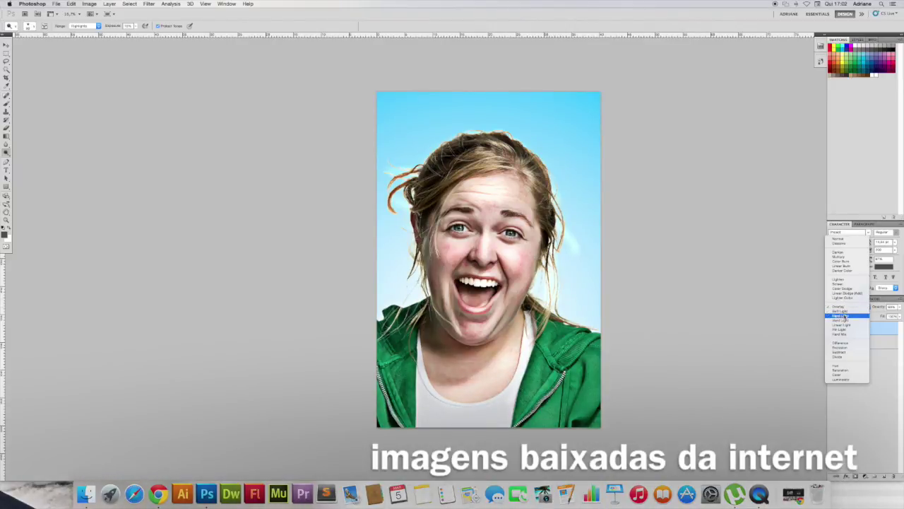
left_click(840, 316)
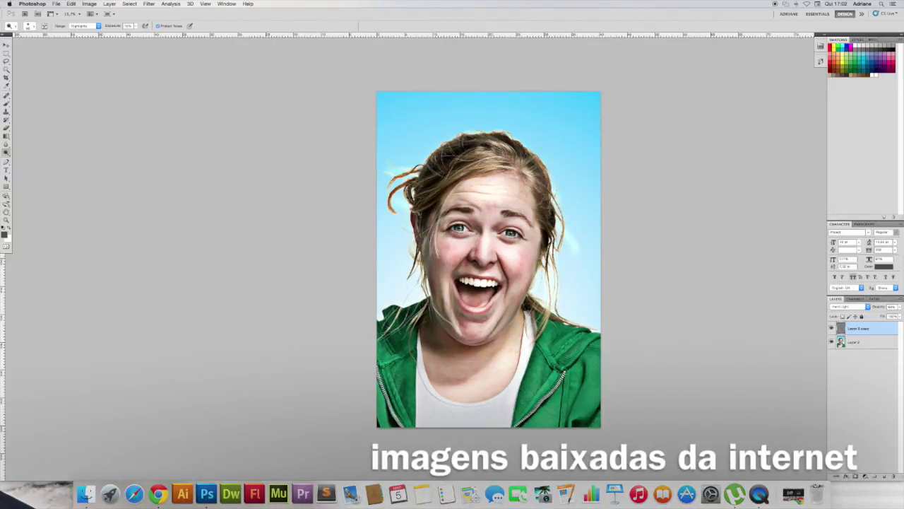